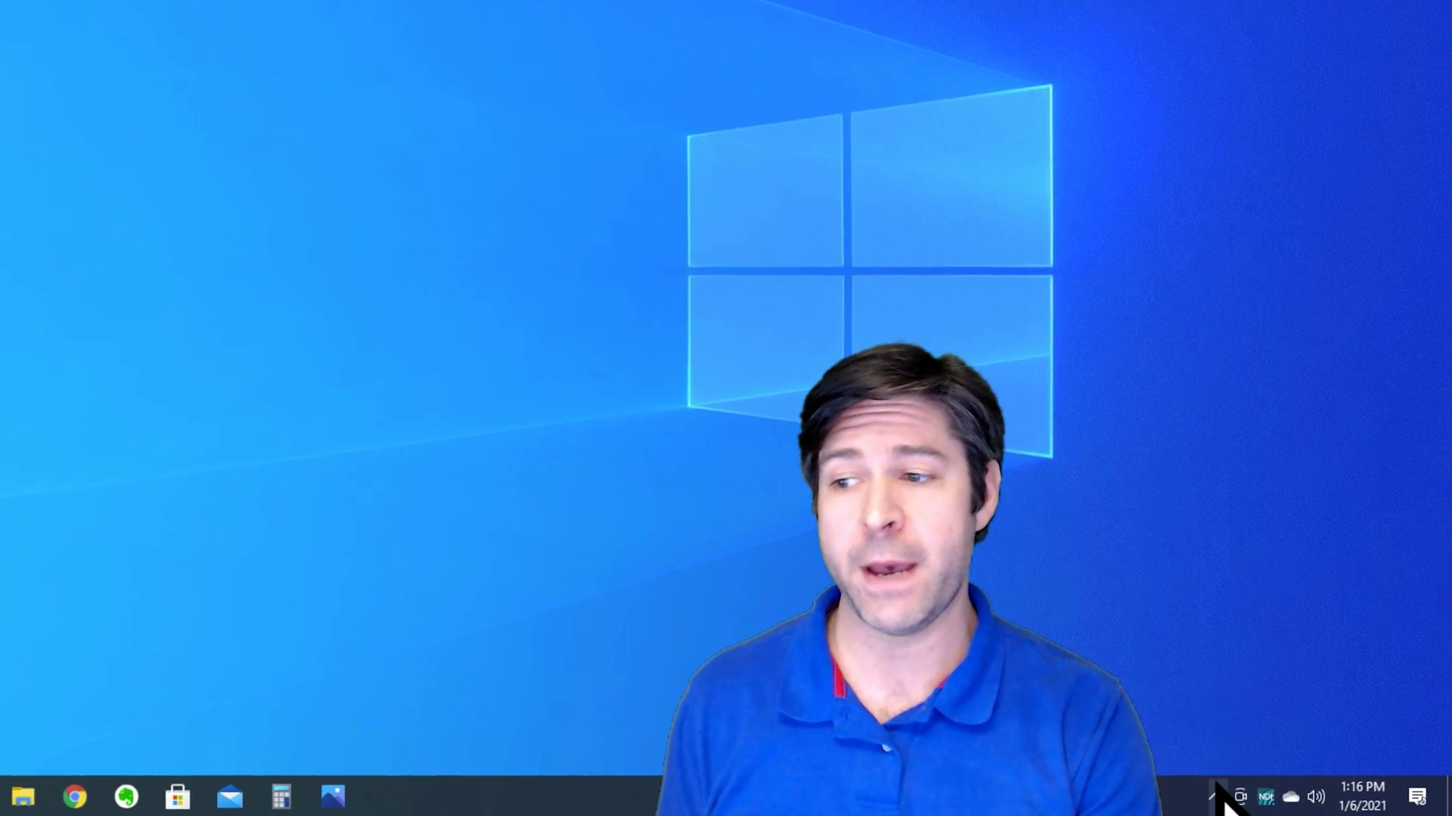
Step: Open Device Manager by searching 'device' from the taskbar
click(1224, 796)
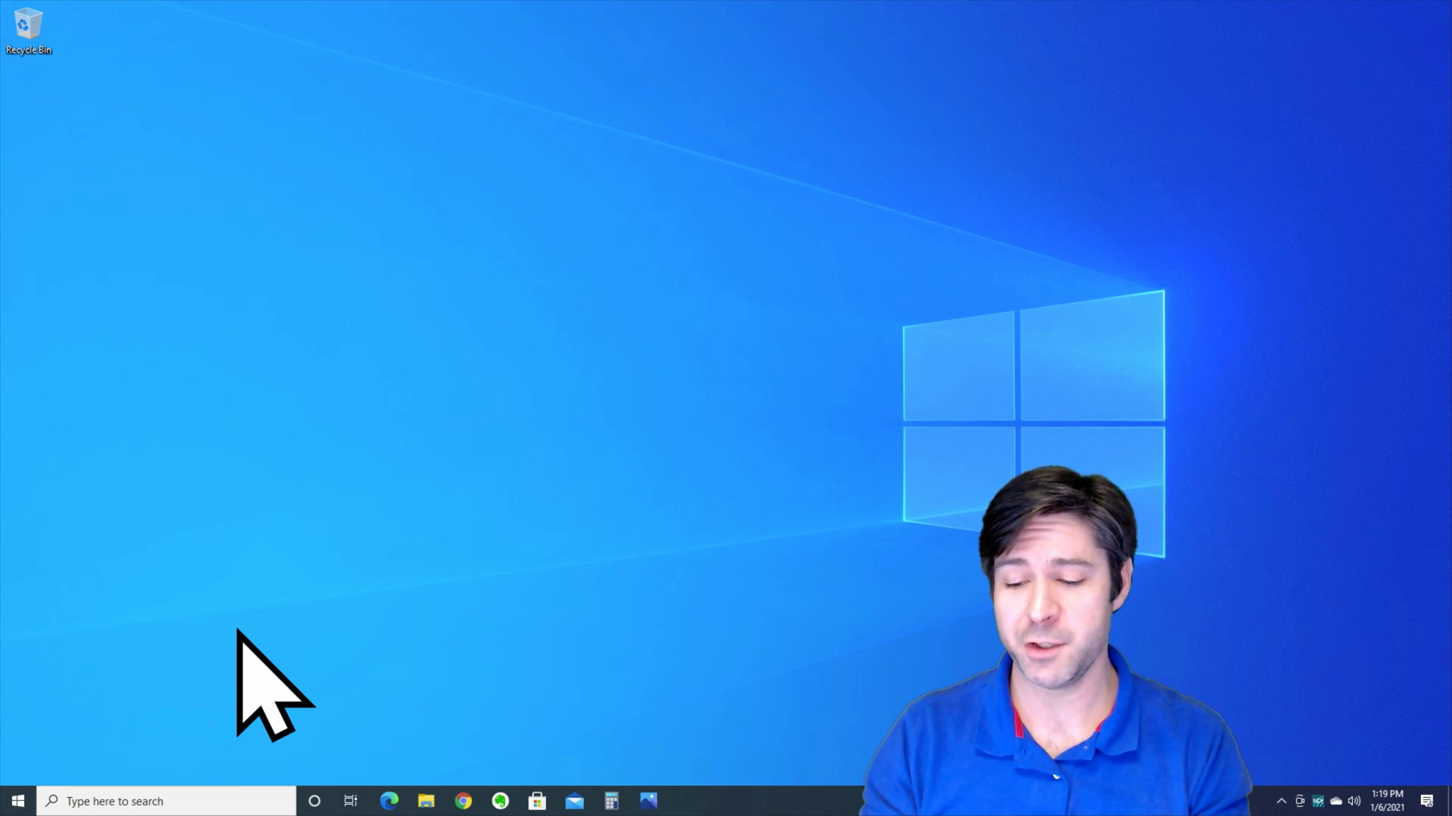
click(207, 798)
text(device)
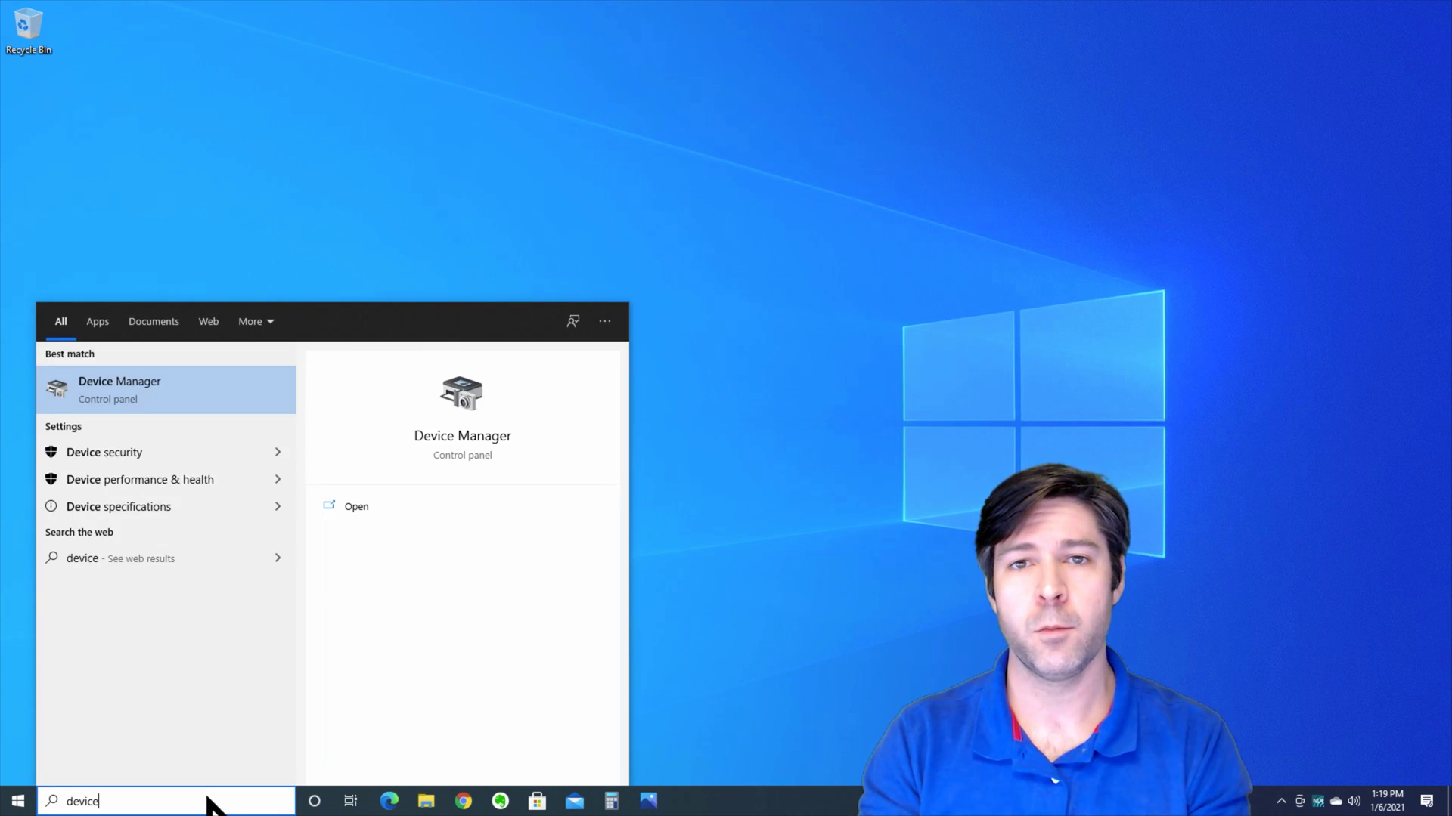
key(Return)
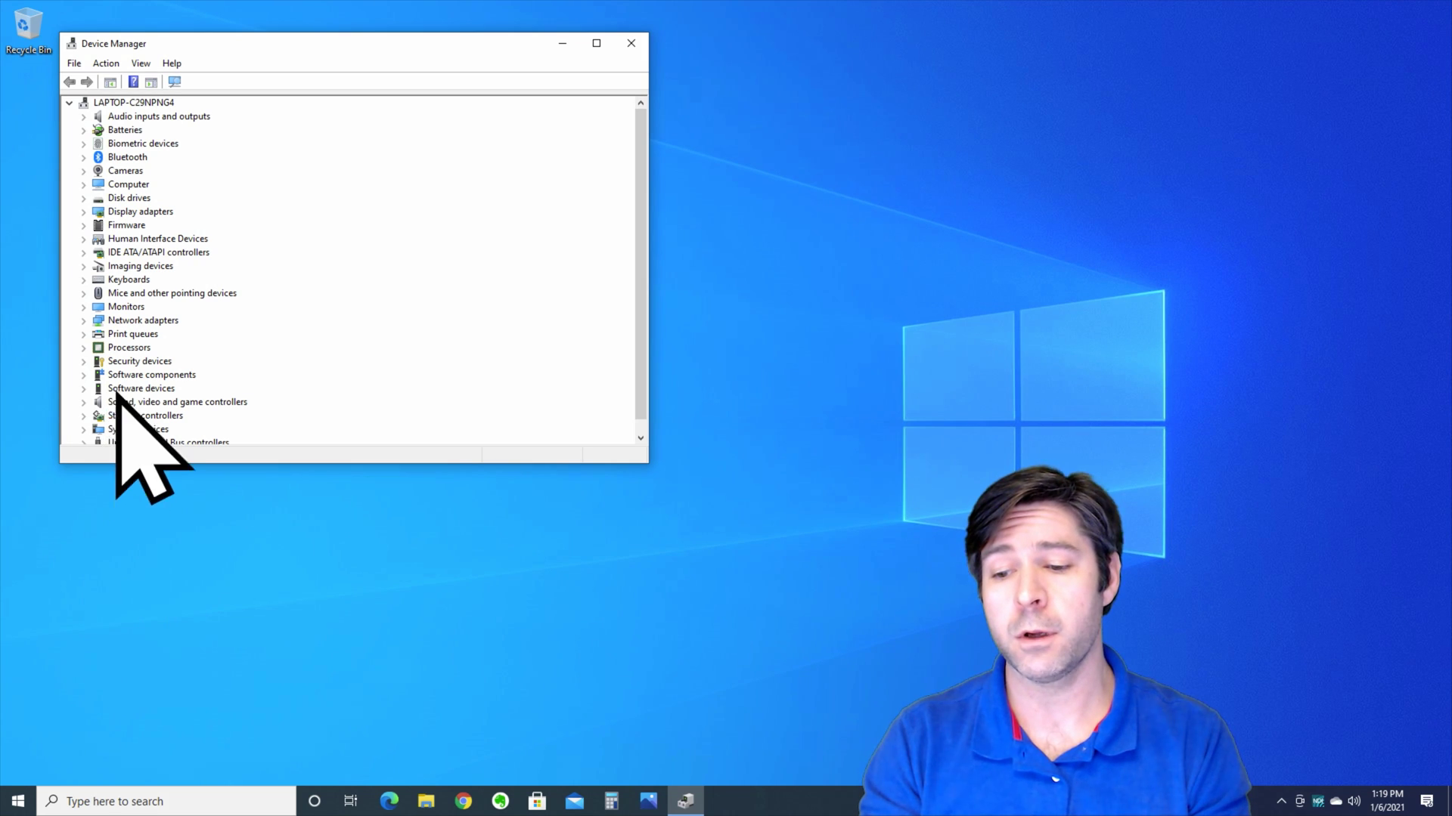
Step: Expand Batteries and select the Microsoft ACPI-Compliant Control Method Battery
click(137, 131)
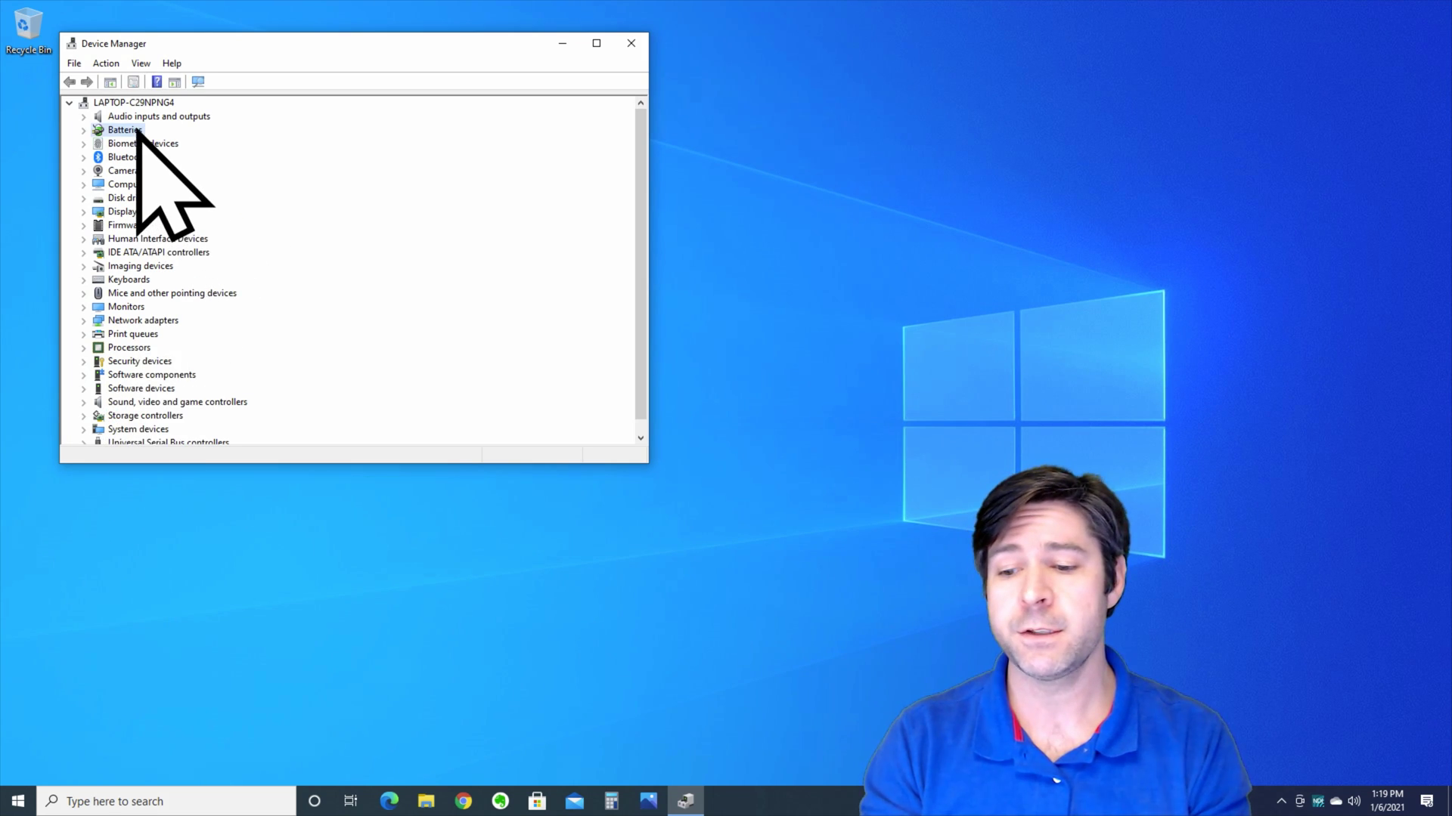
double_click(137, 130)
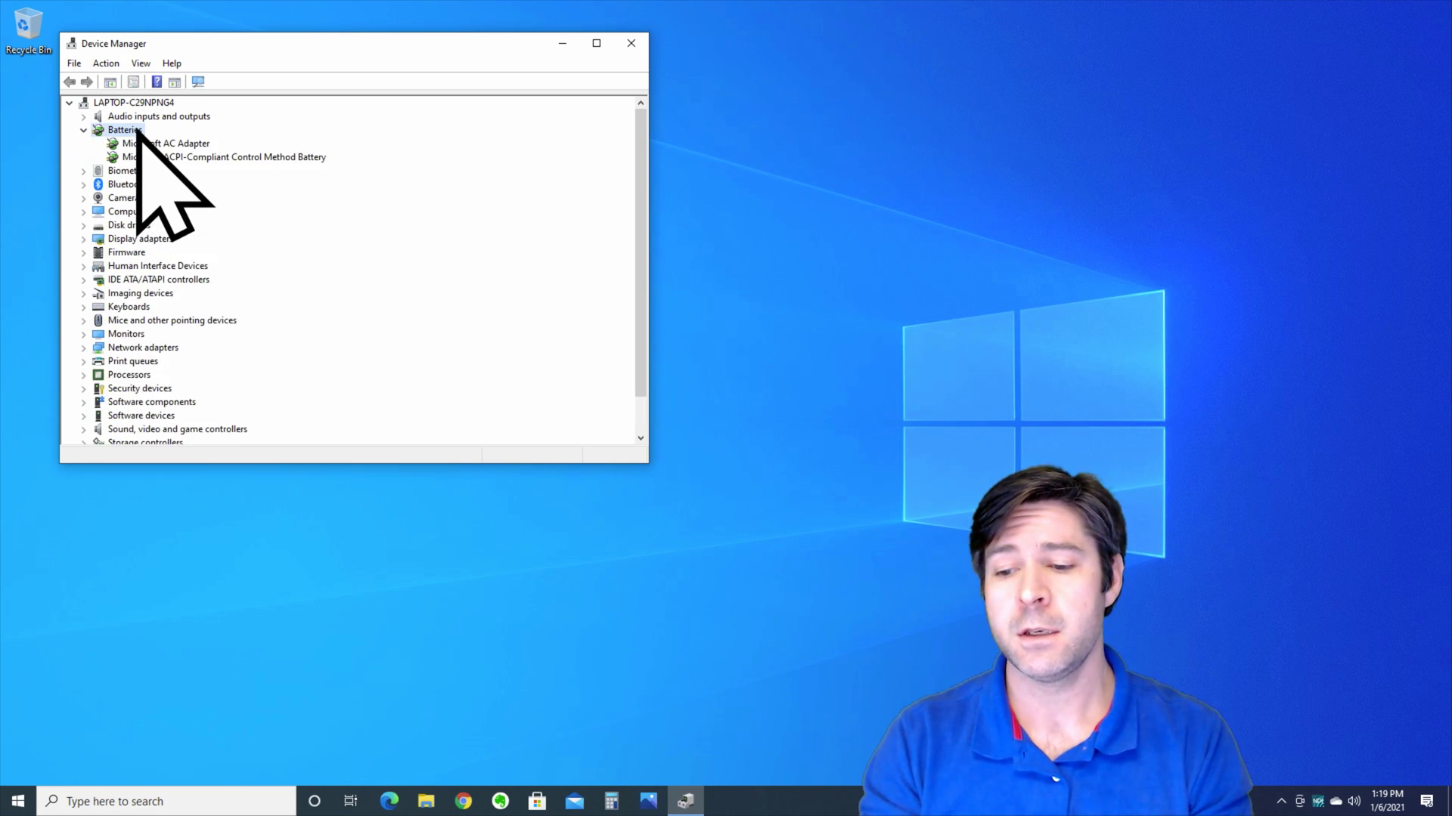
click(269, 156)
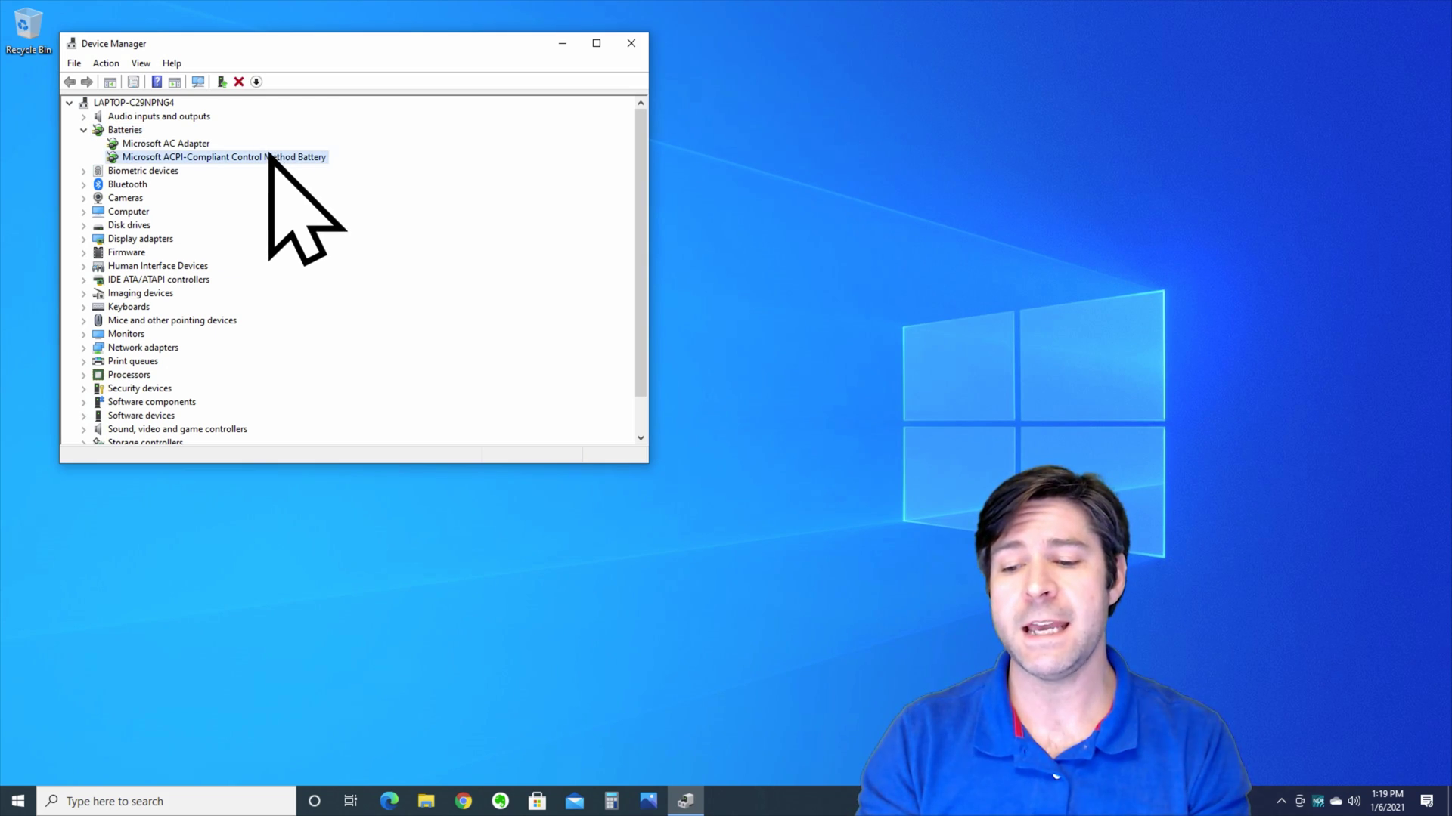
Step: Disable the Microsoft ACPI-Compliant Control Method Battery and confirm with Yes
right_click(308, 160)
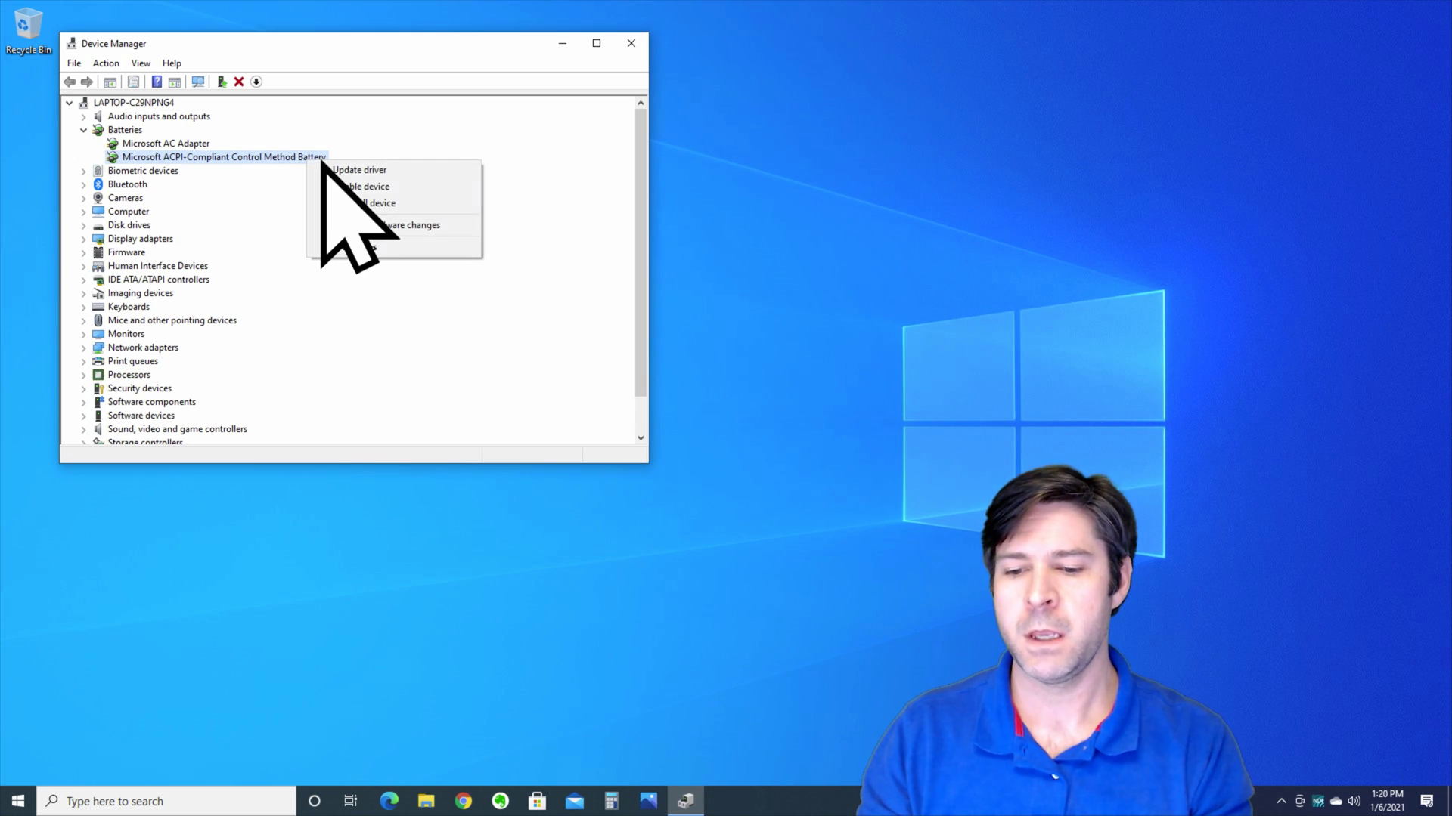
click(405, 187)
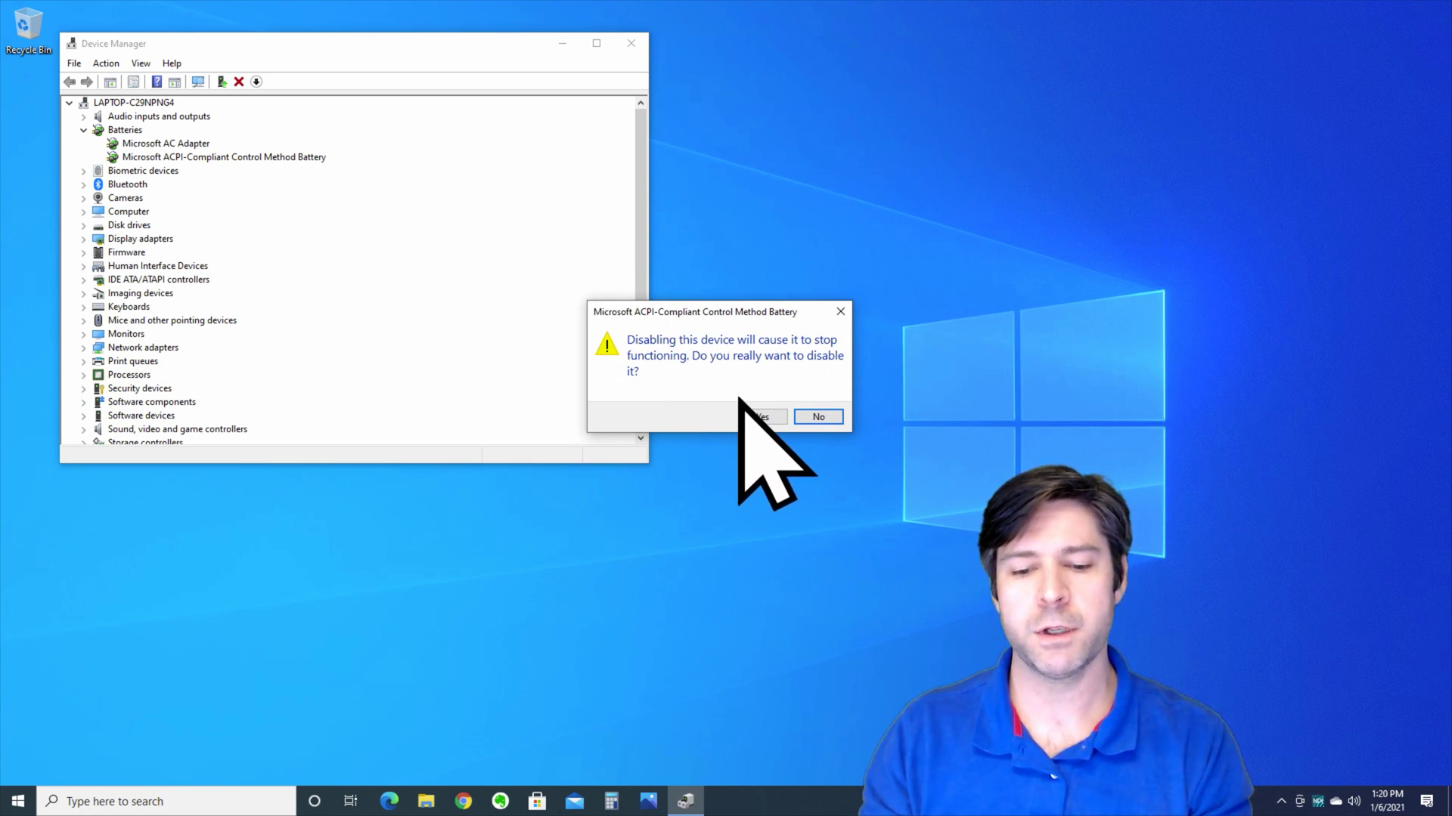
click(756, 416)
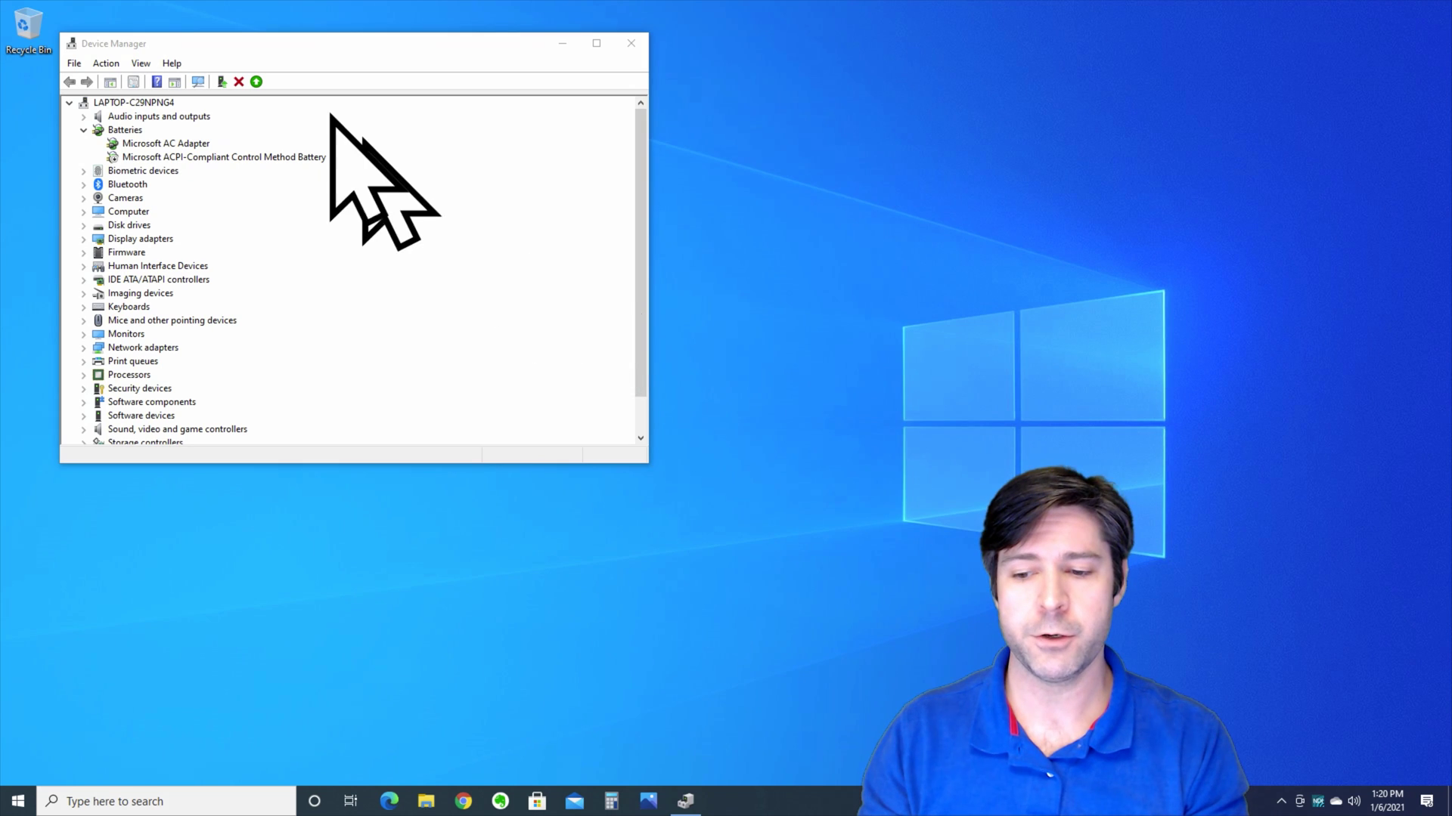
Step: Re-enable the Microsoft ACPI-Compliant Control Method Battery with Enable device
click(306, 155)
right_click(306, 155)
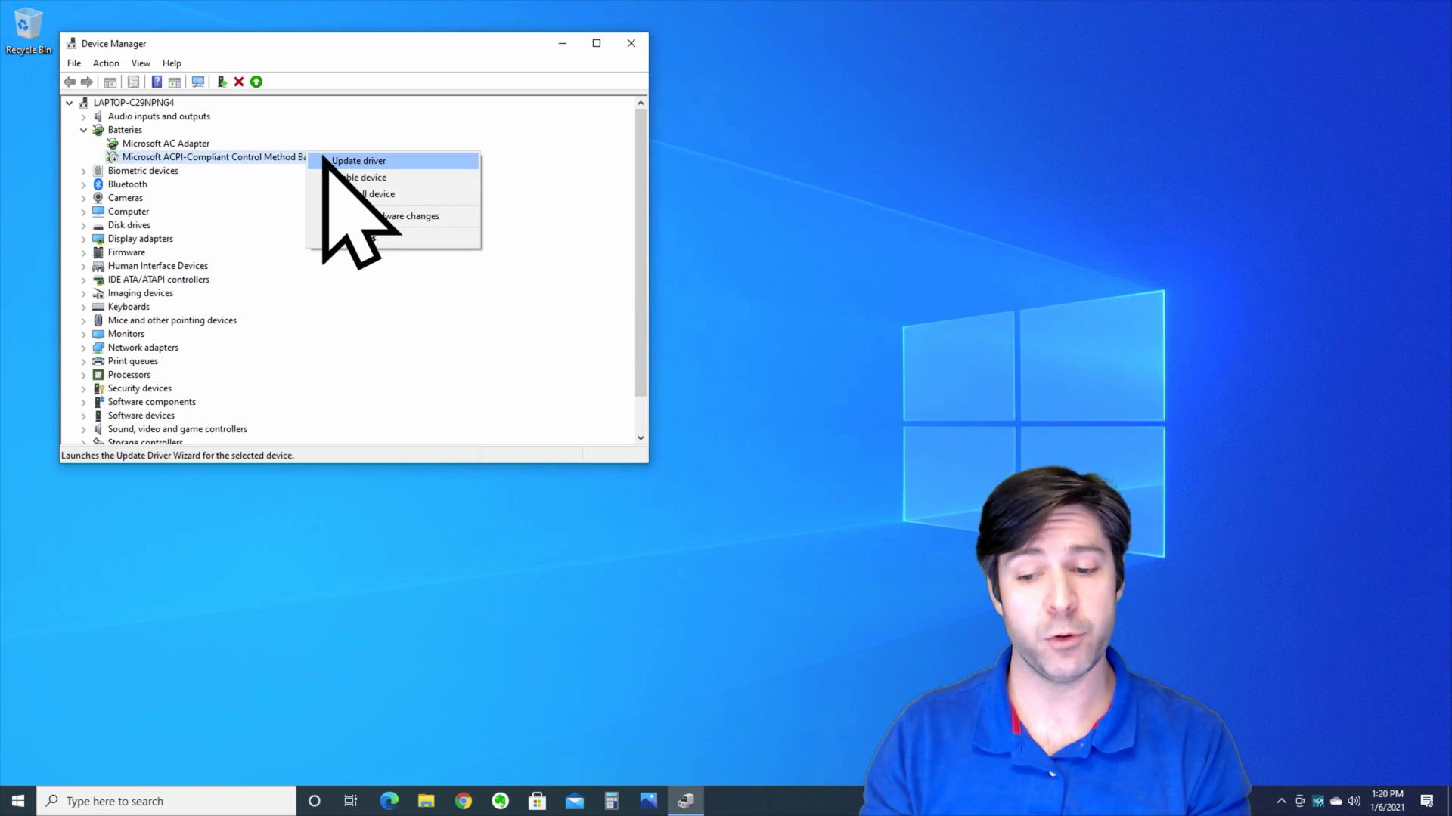
click(348, 177)
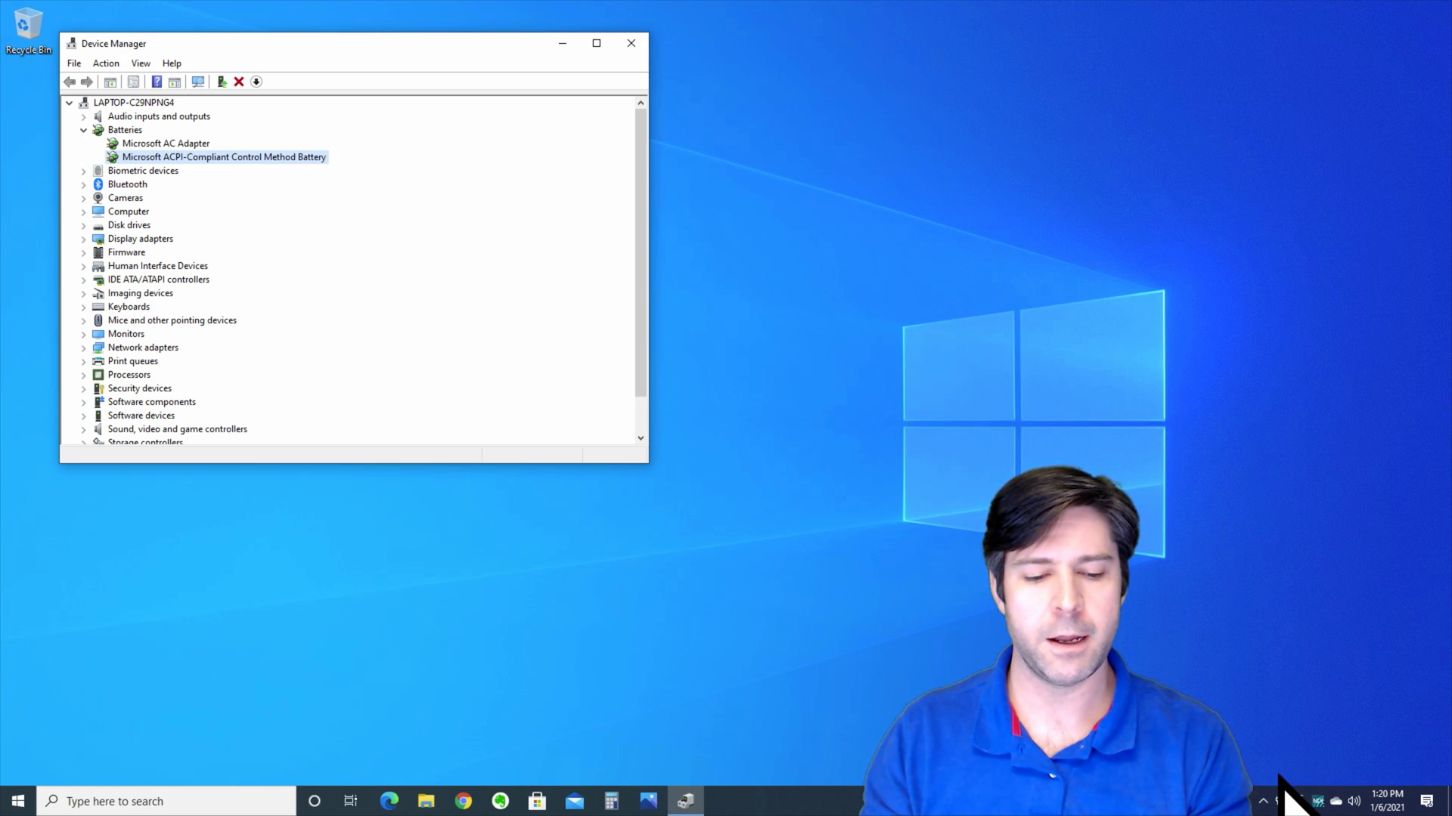
mouse_move(1281, 803)
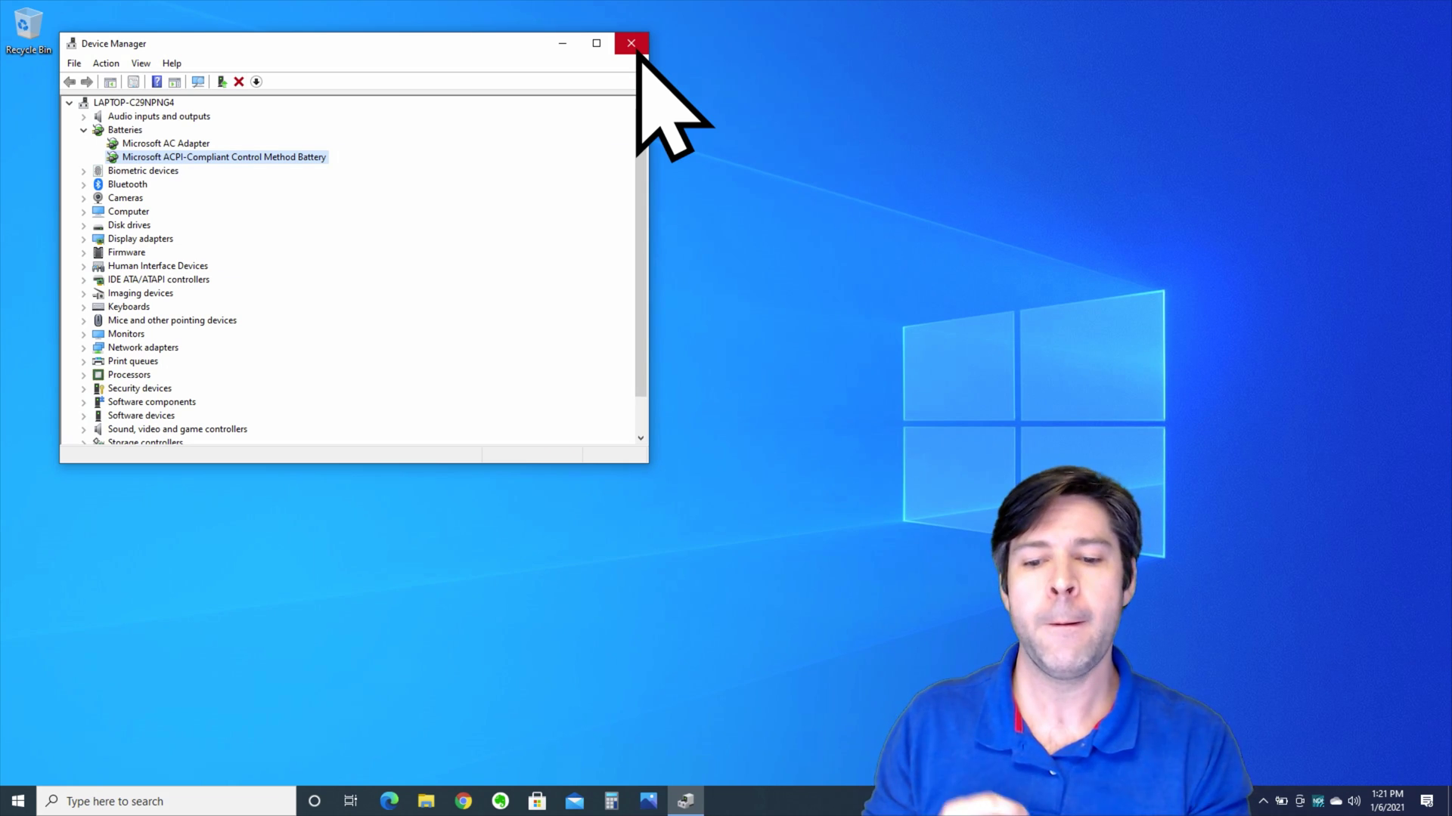
Step: Close Device Manager and run powercfg -restoredefaultschemes in Command Prompt
click(636, 50)
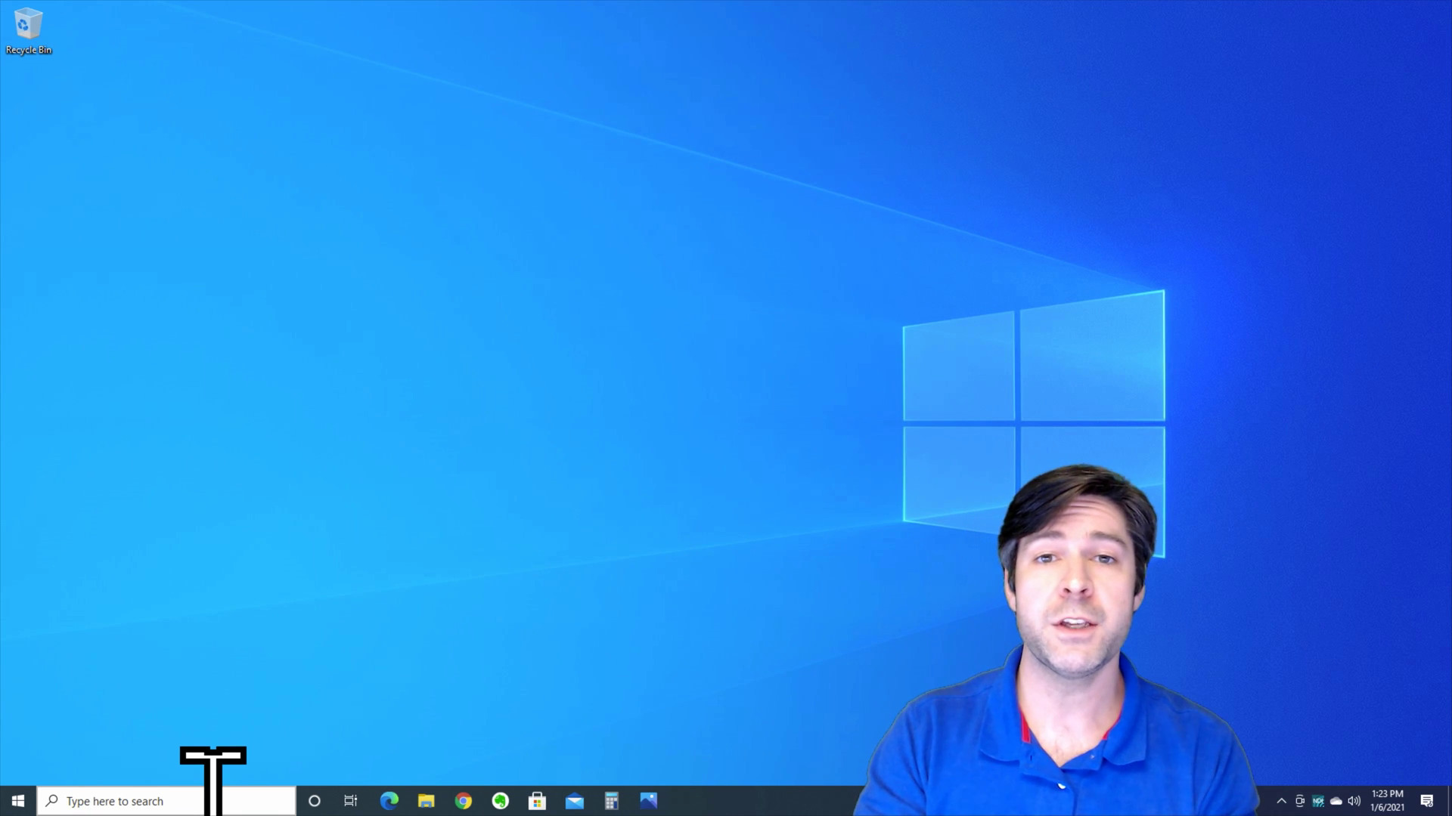
click(213, 795)
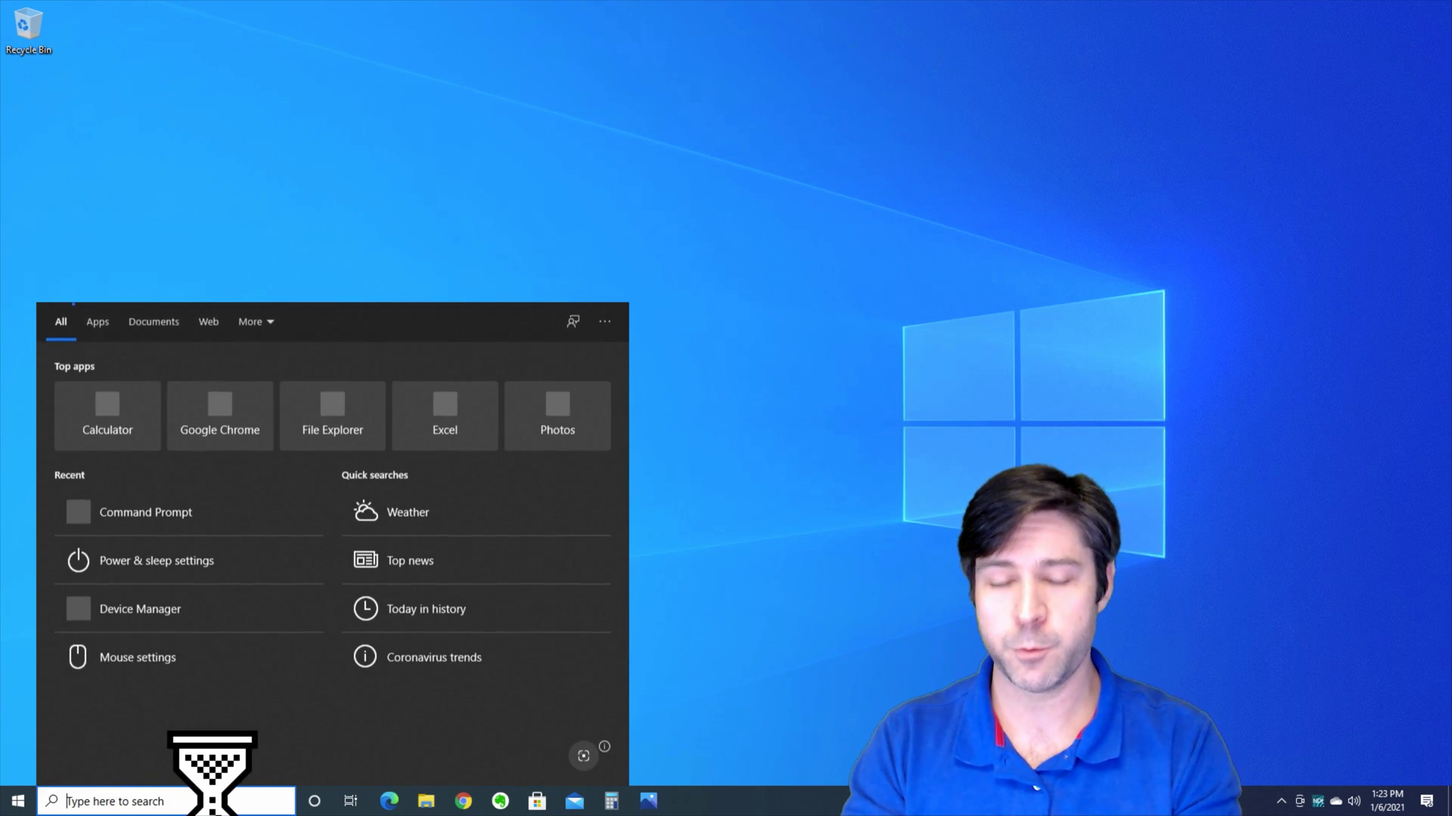
text(command)
key(Return)
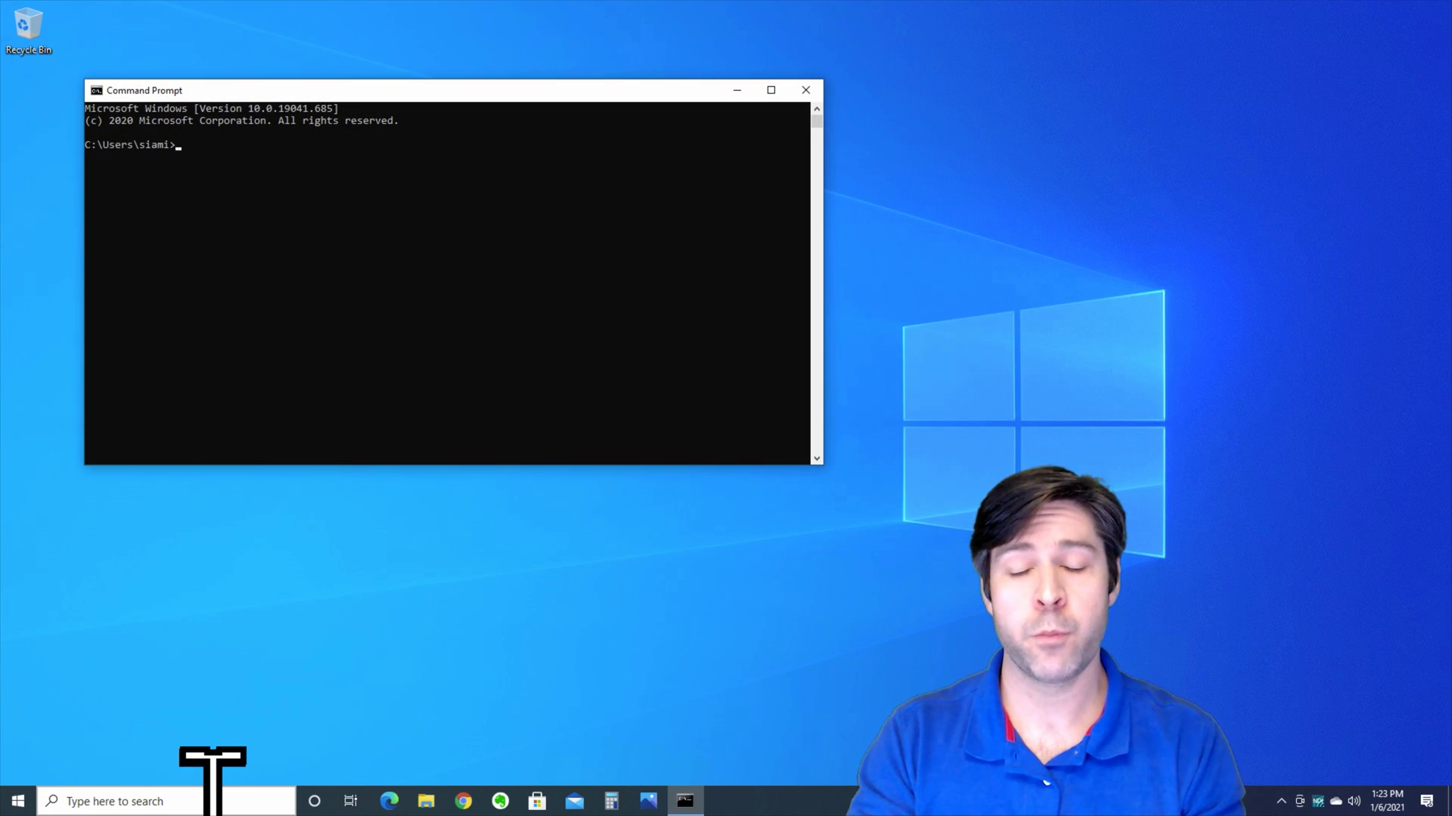
text(p)
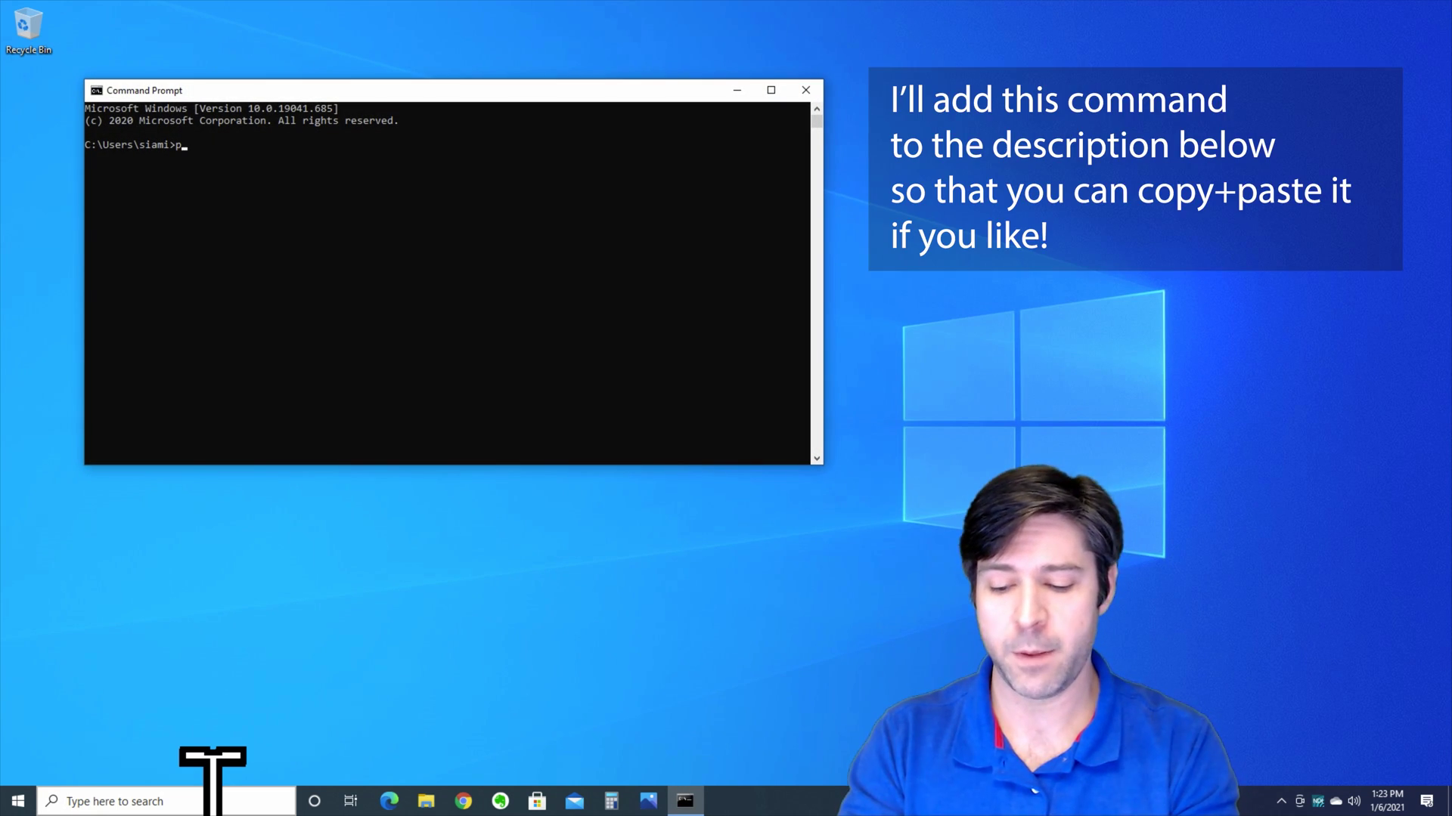
text(owercfg)
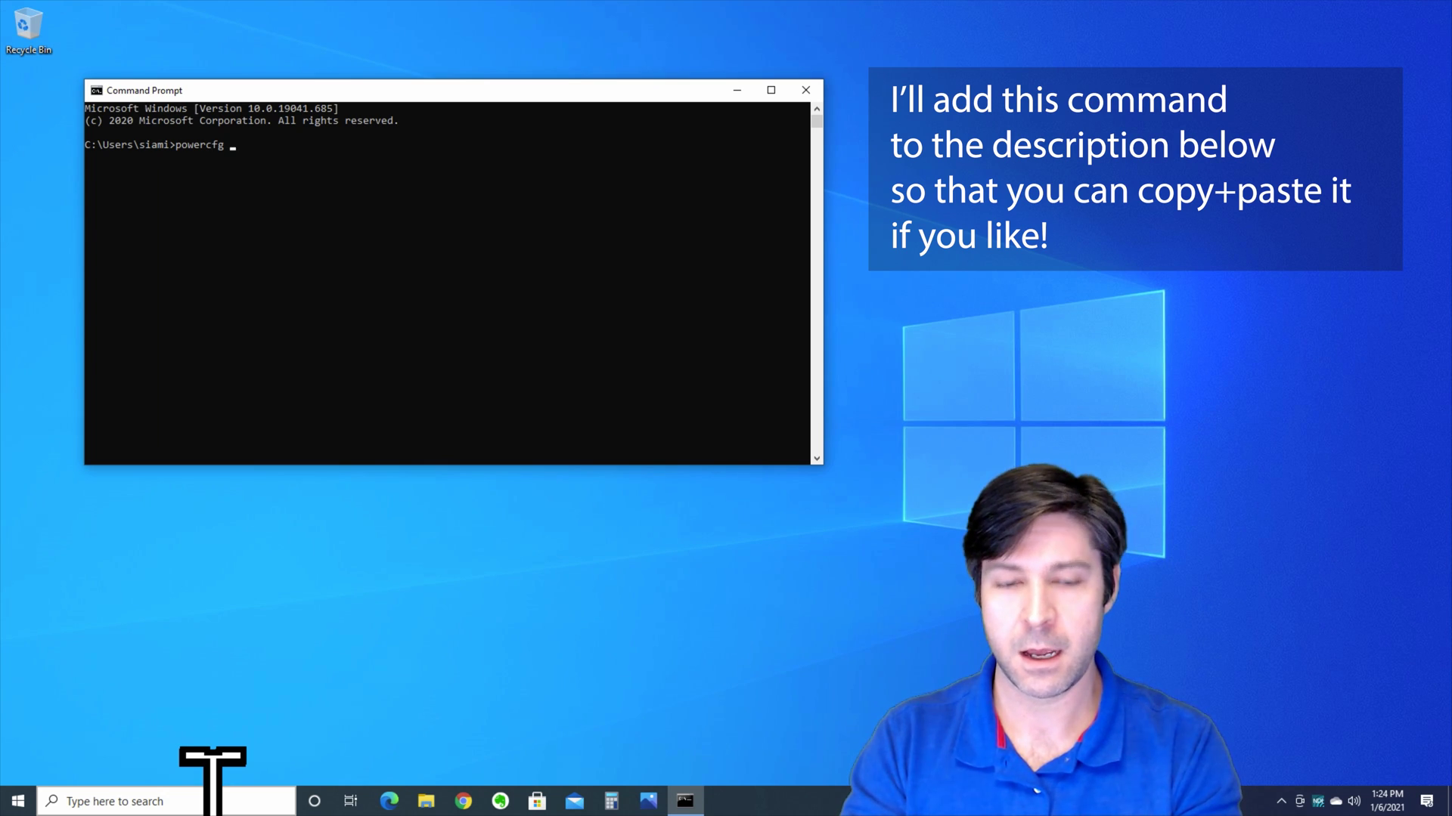
text( -restore)
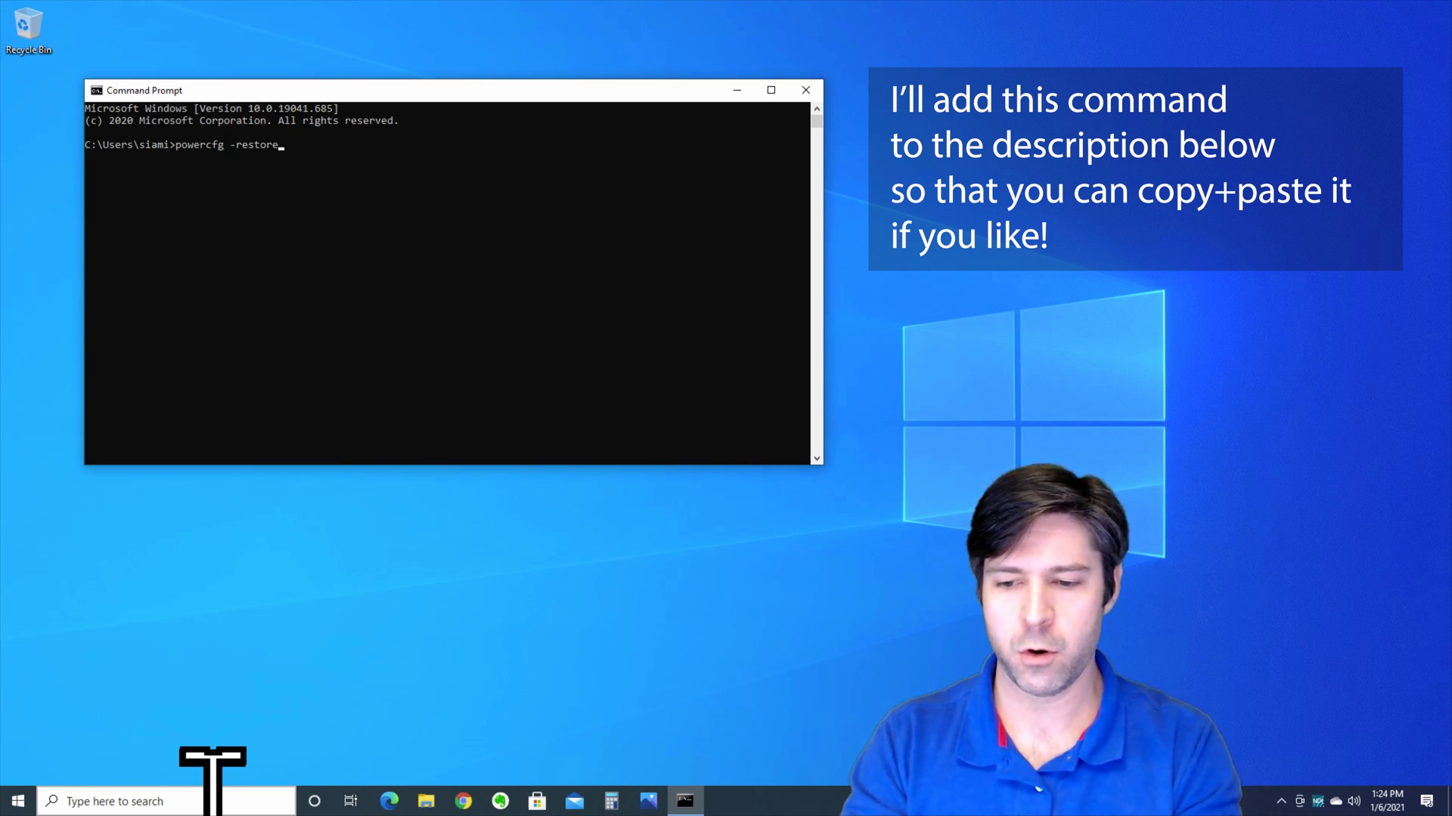
text(defa)
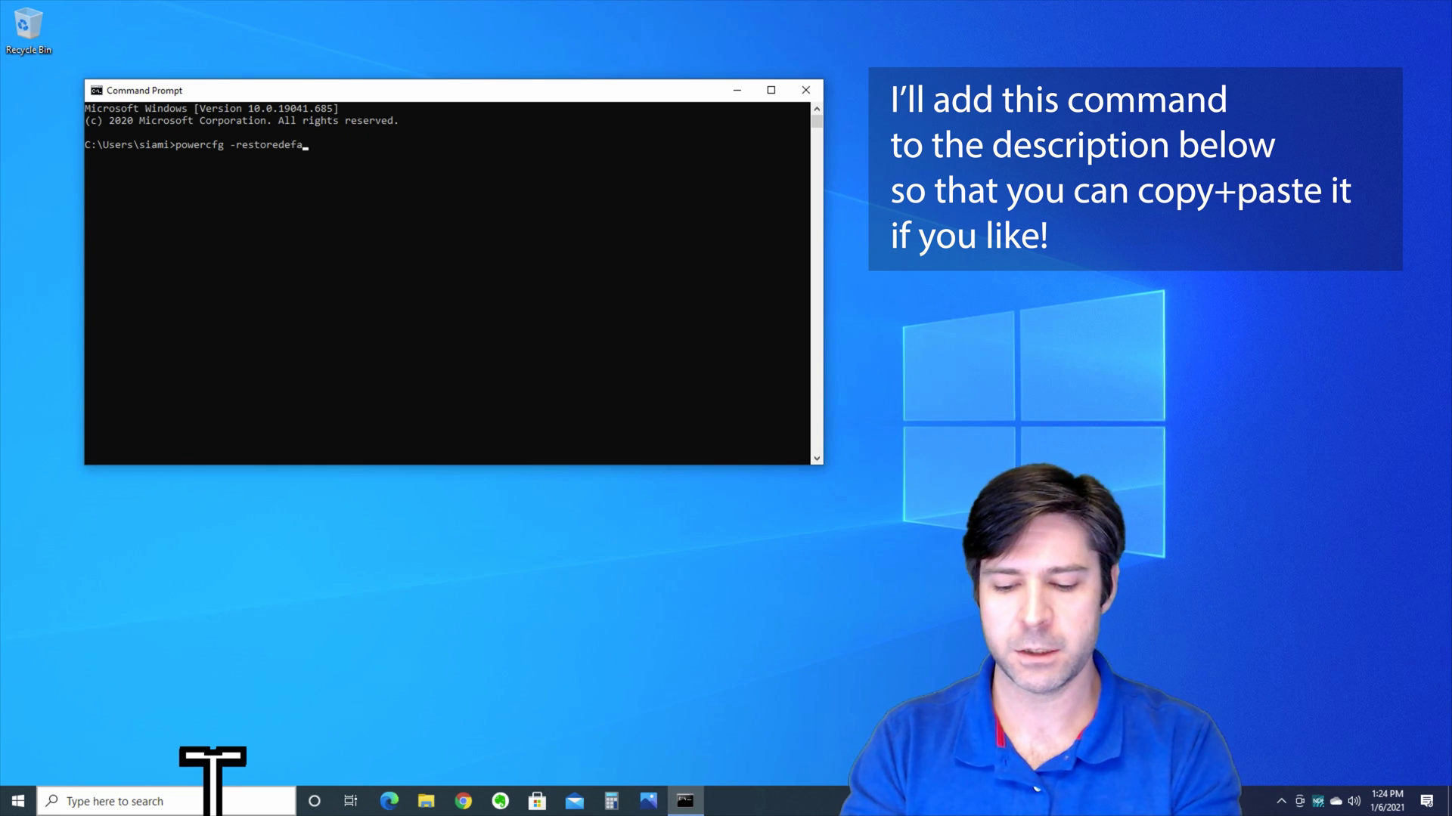
text(ultsc)
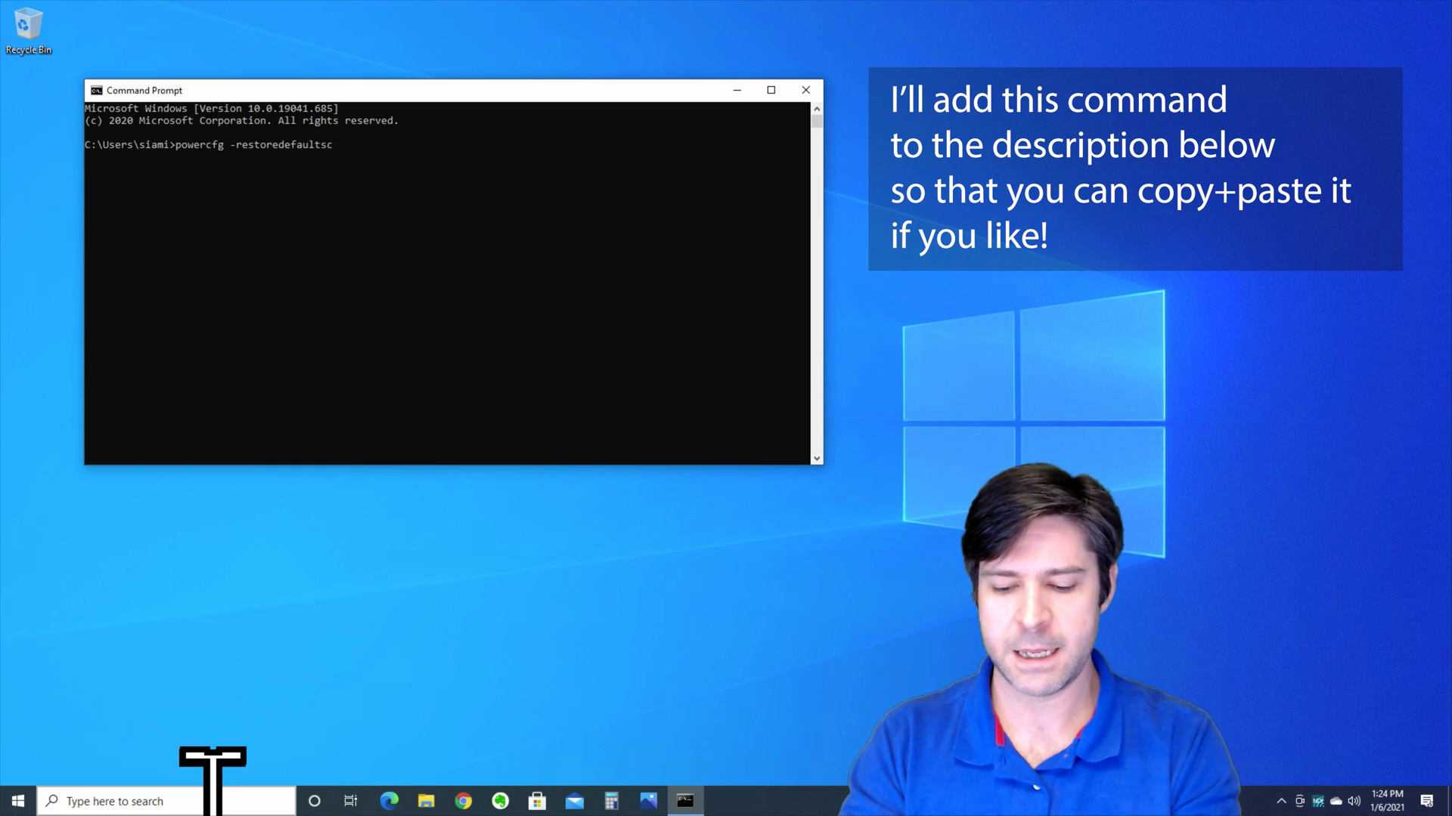
text(hemes)
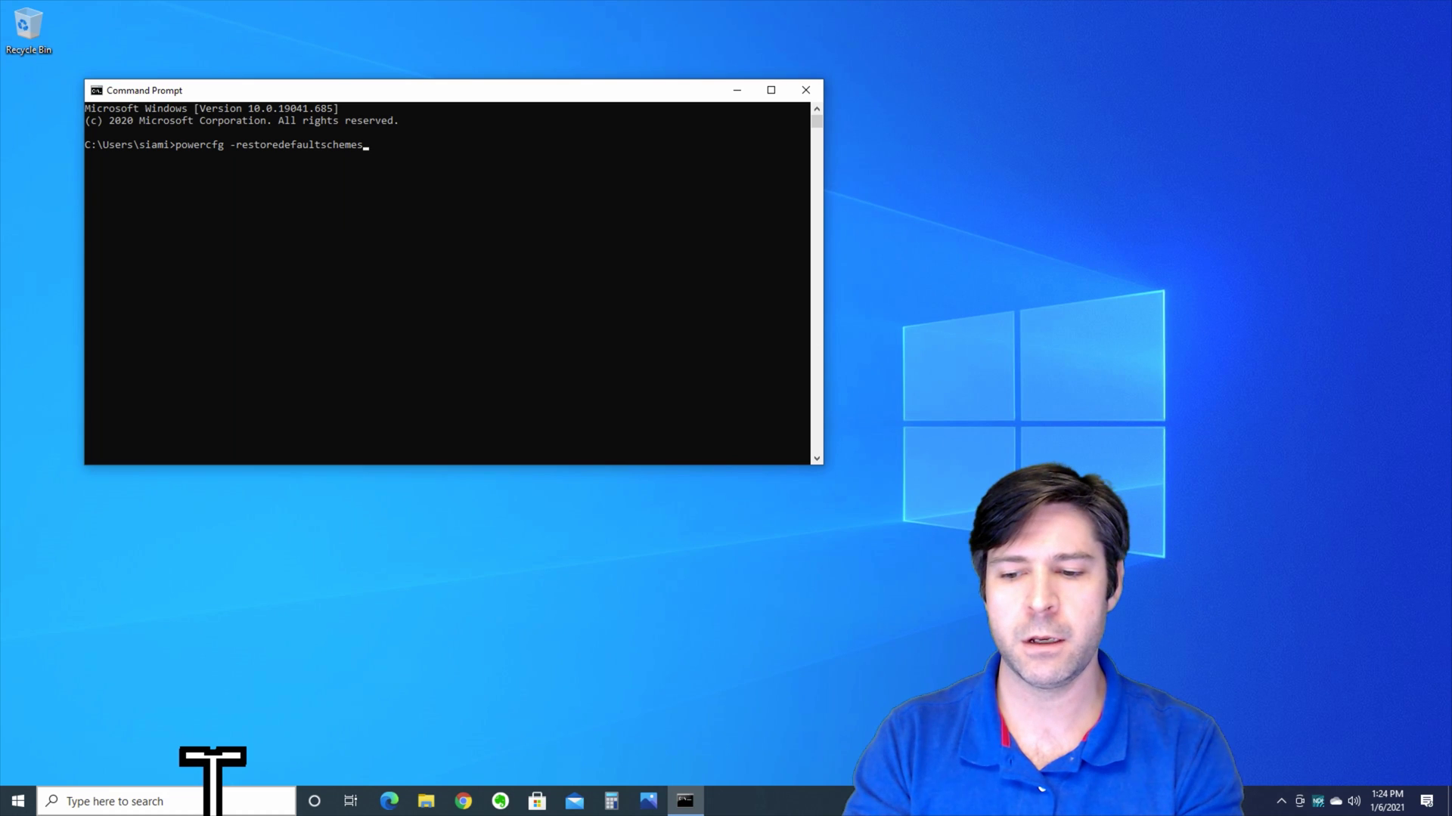
key(Return)
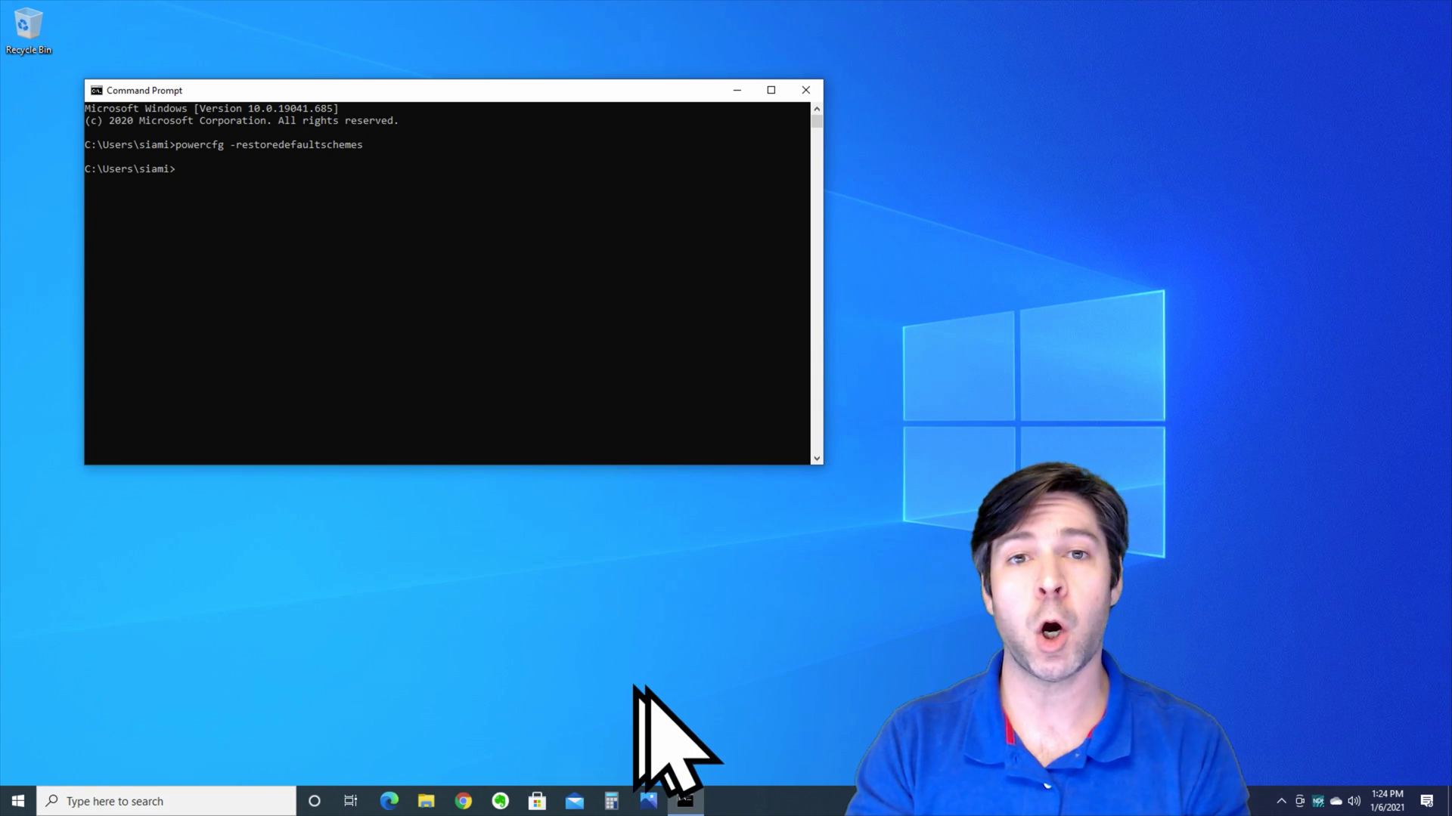
Step: Close Command Prompt and open Additional power settings from Power & sleep to view the Balanced plan
click(806, 90)
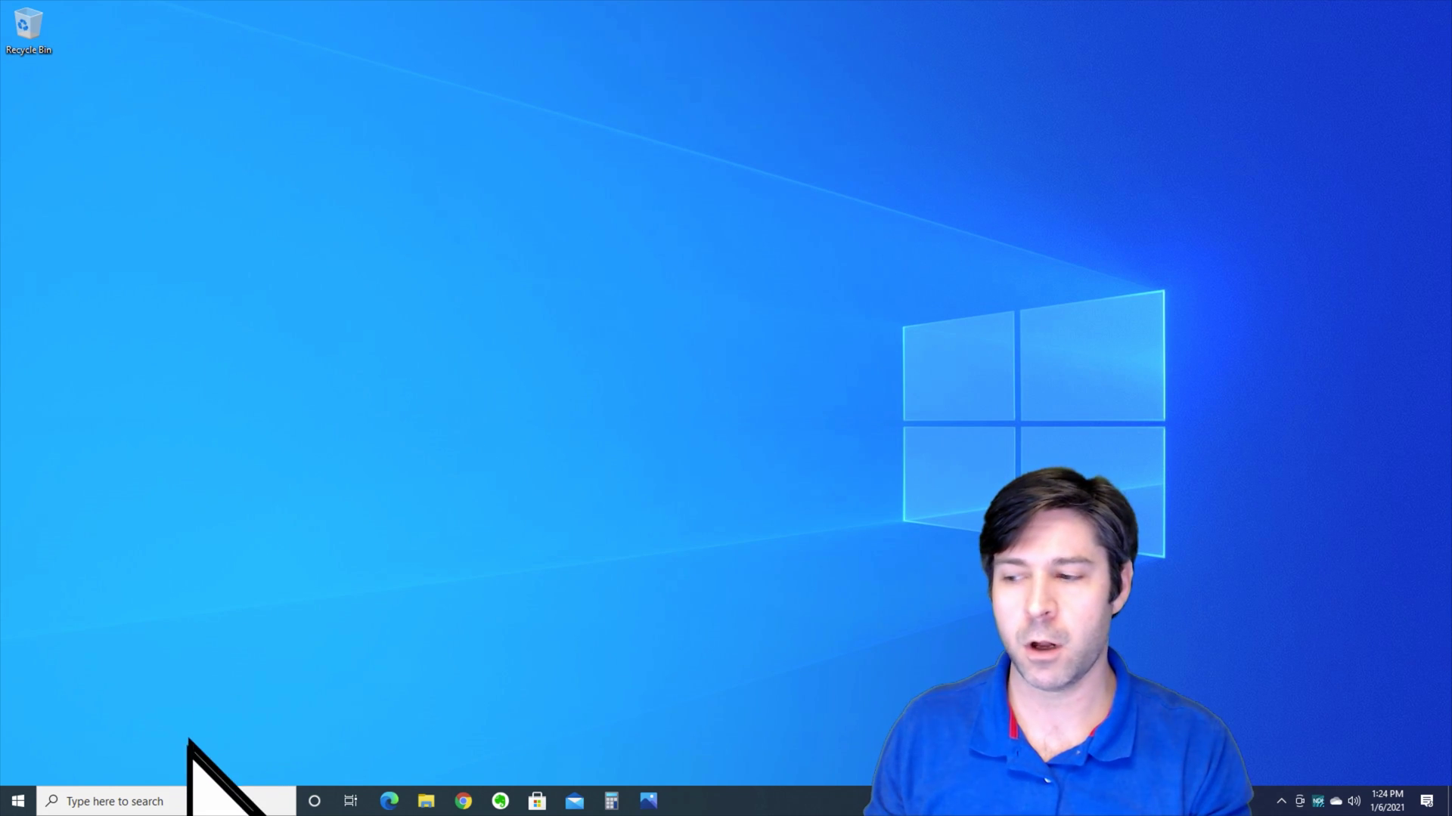
click(178, 800)
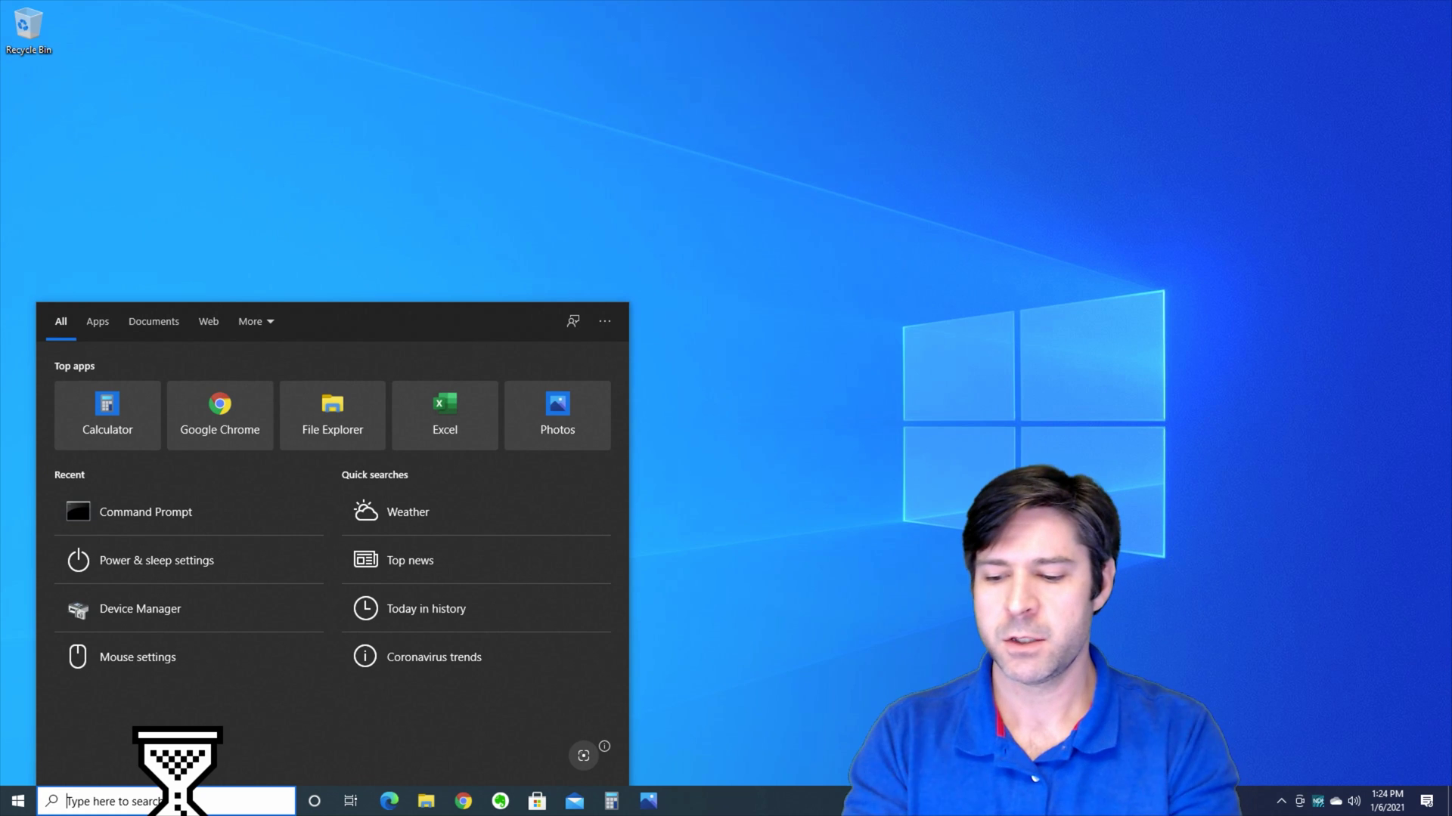
text(power)
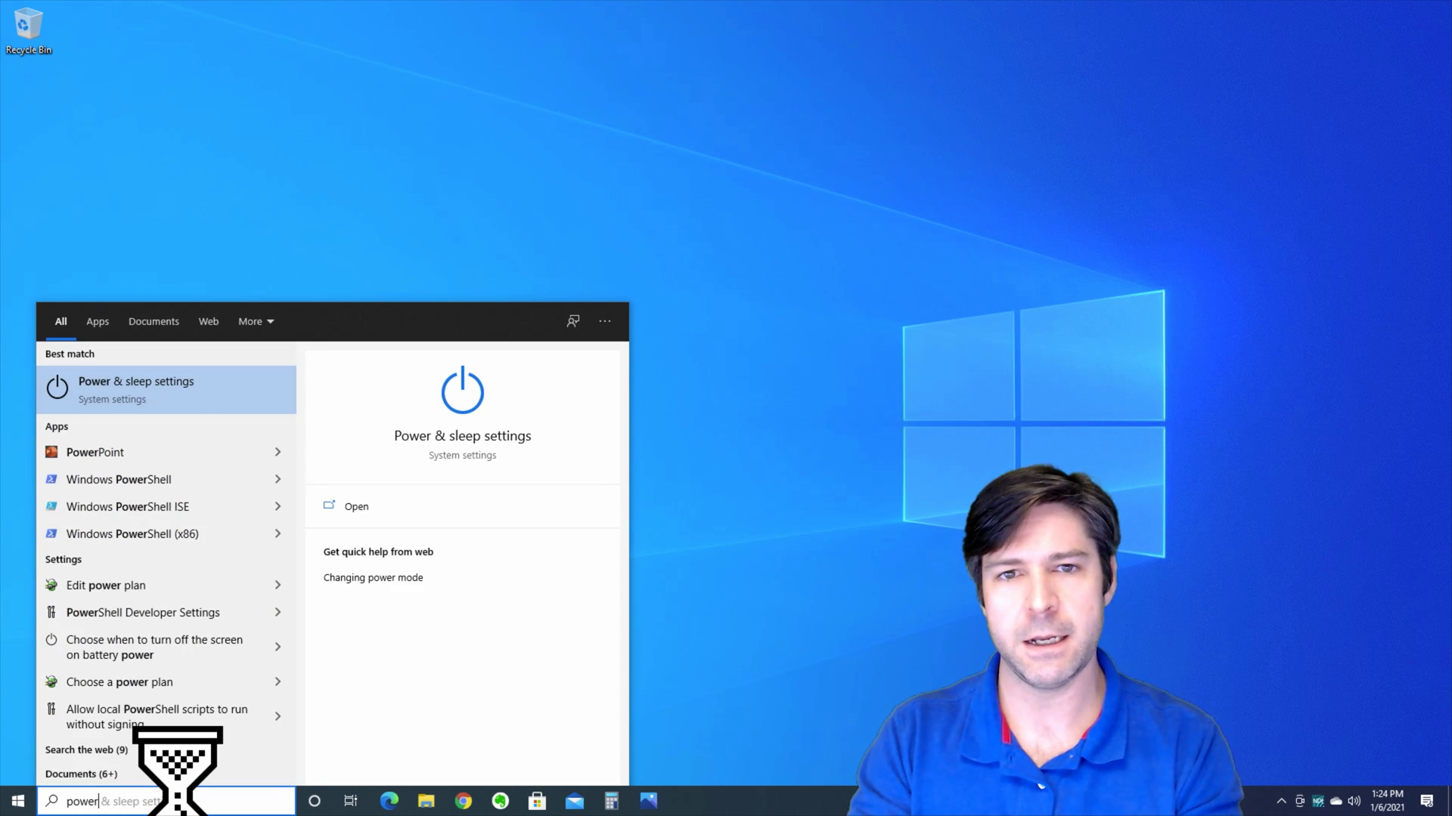
key(Return)
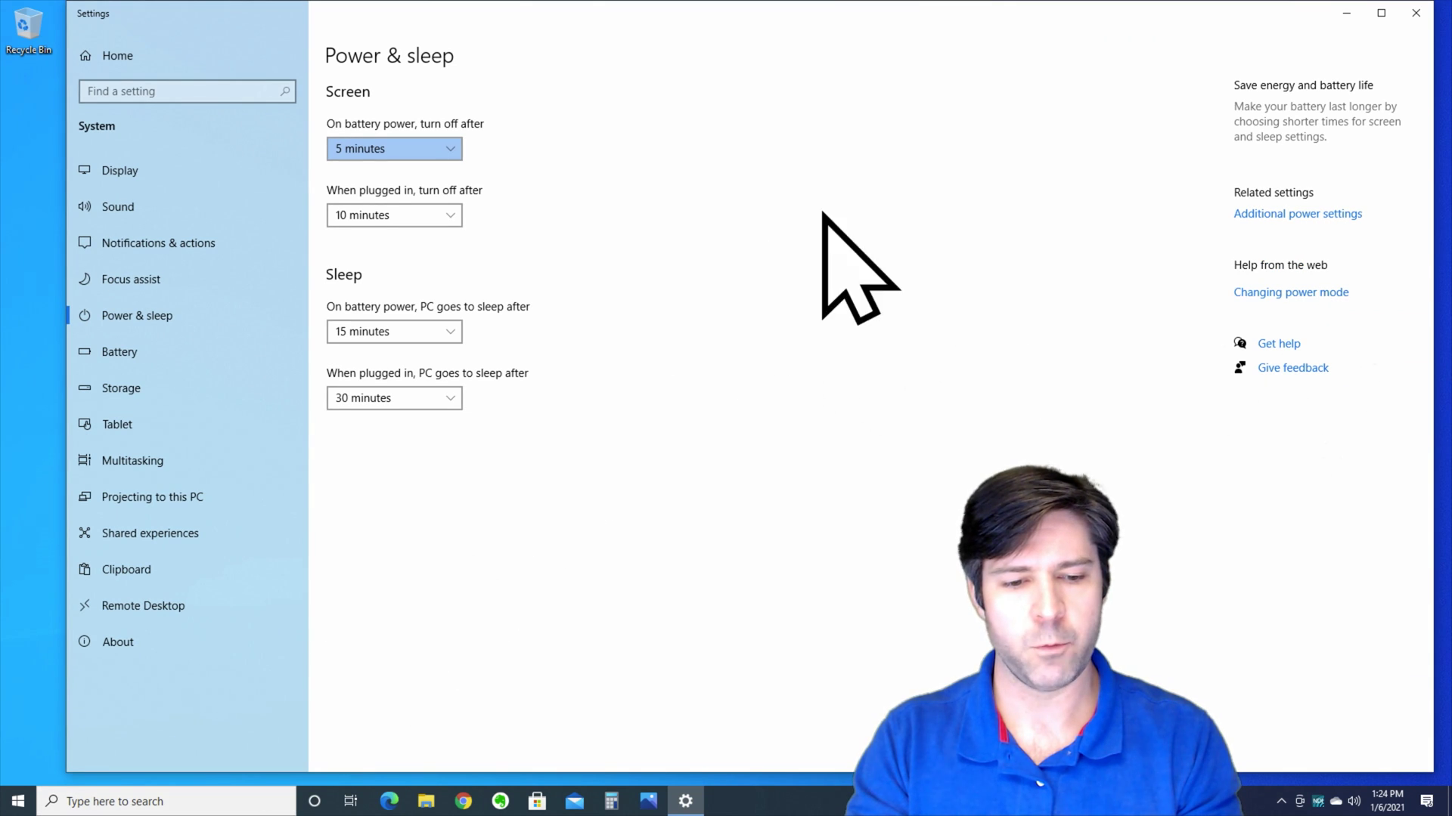
click(1248, 216)
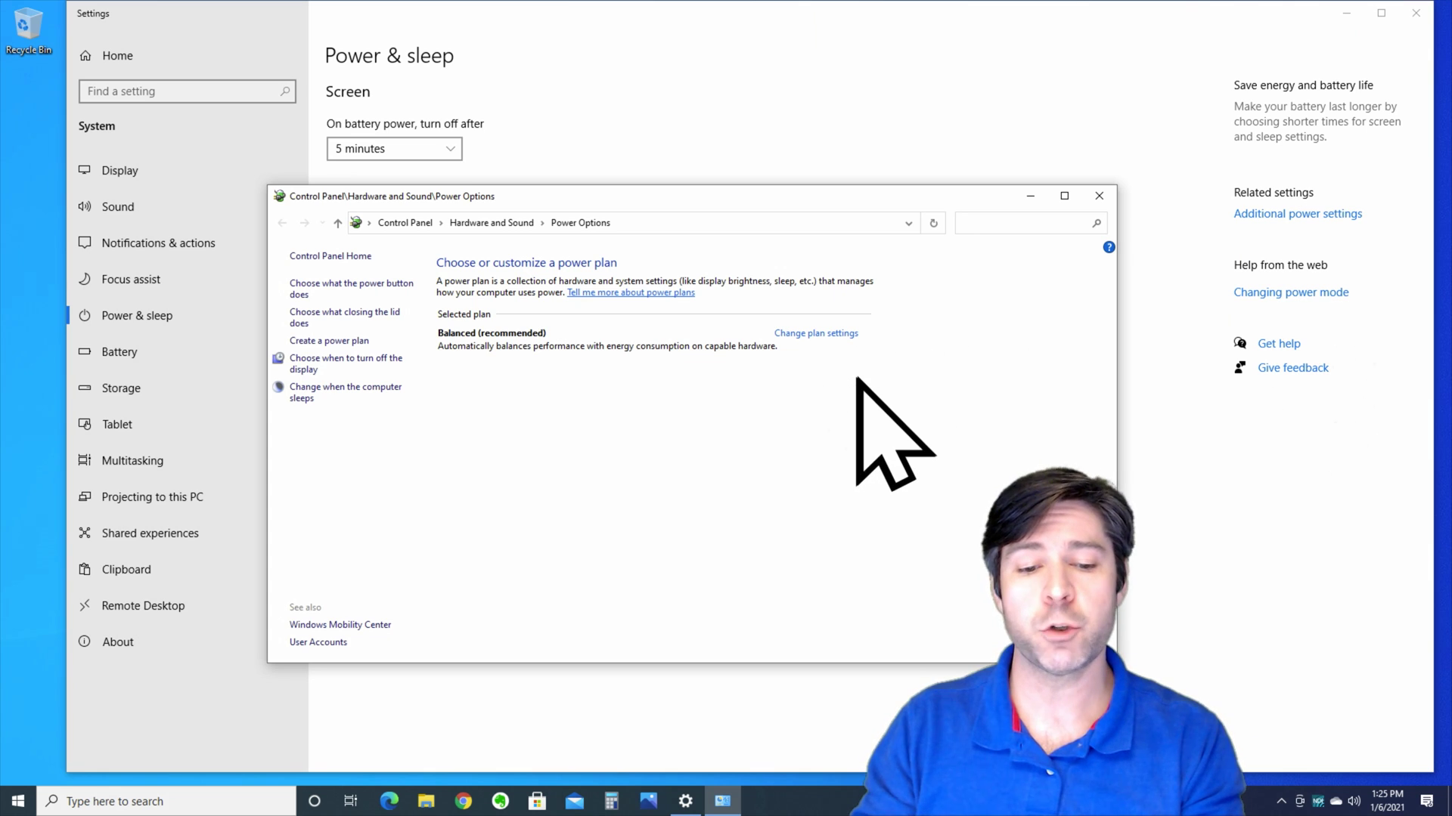
Step: Close the Power Options and Settings windows
click(1097, 198)
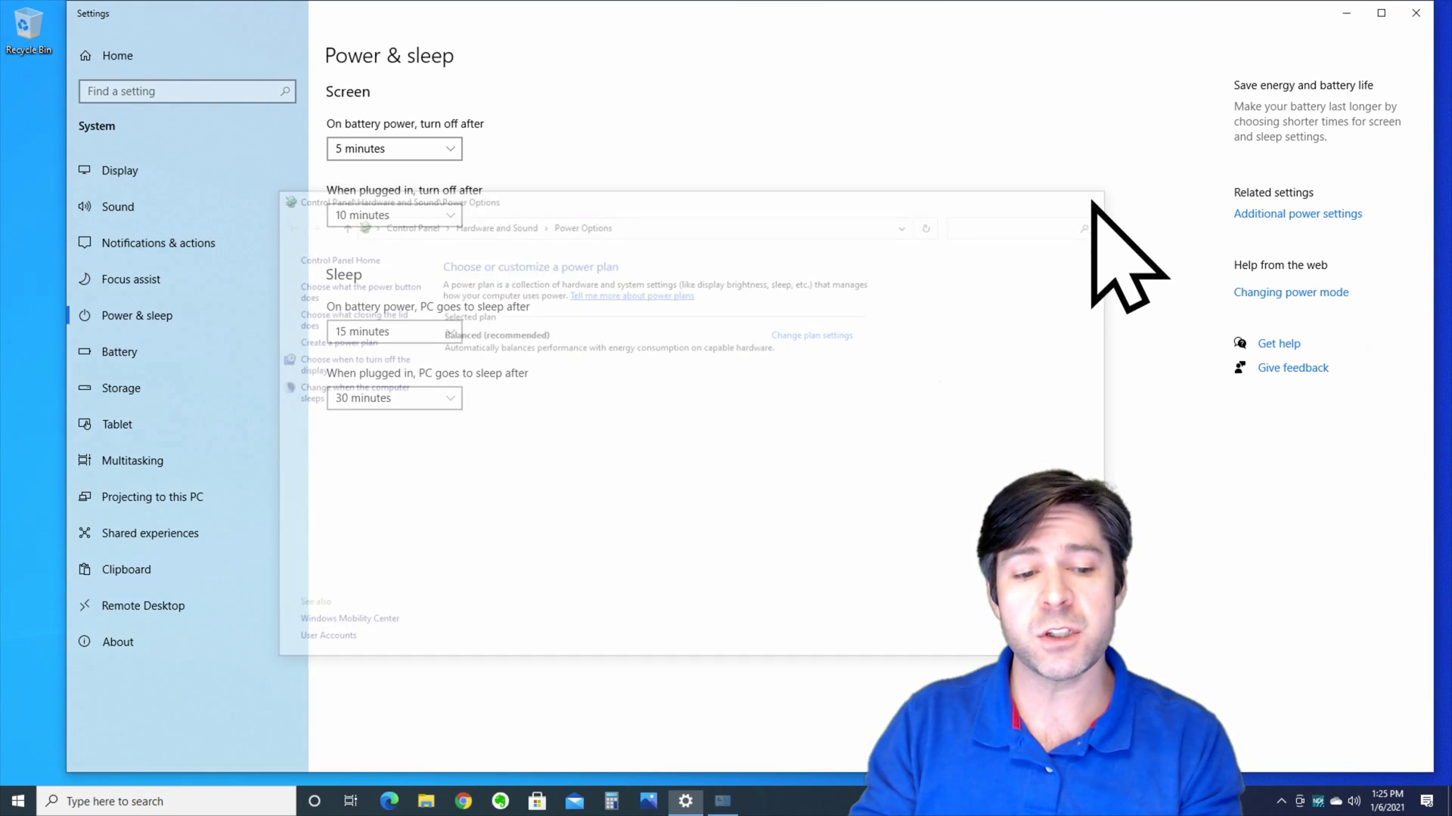
click(1416, 13)
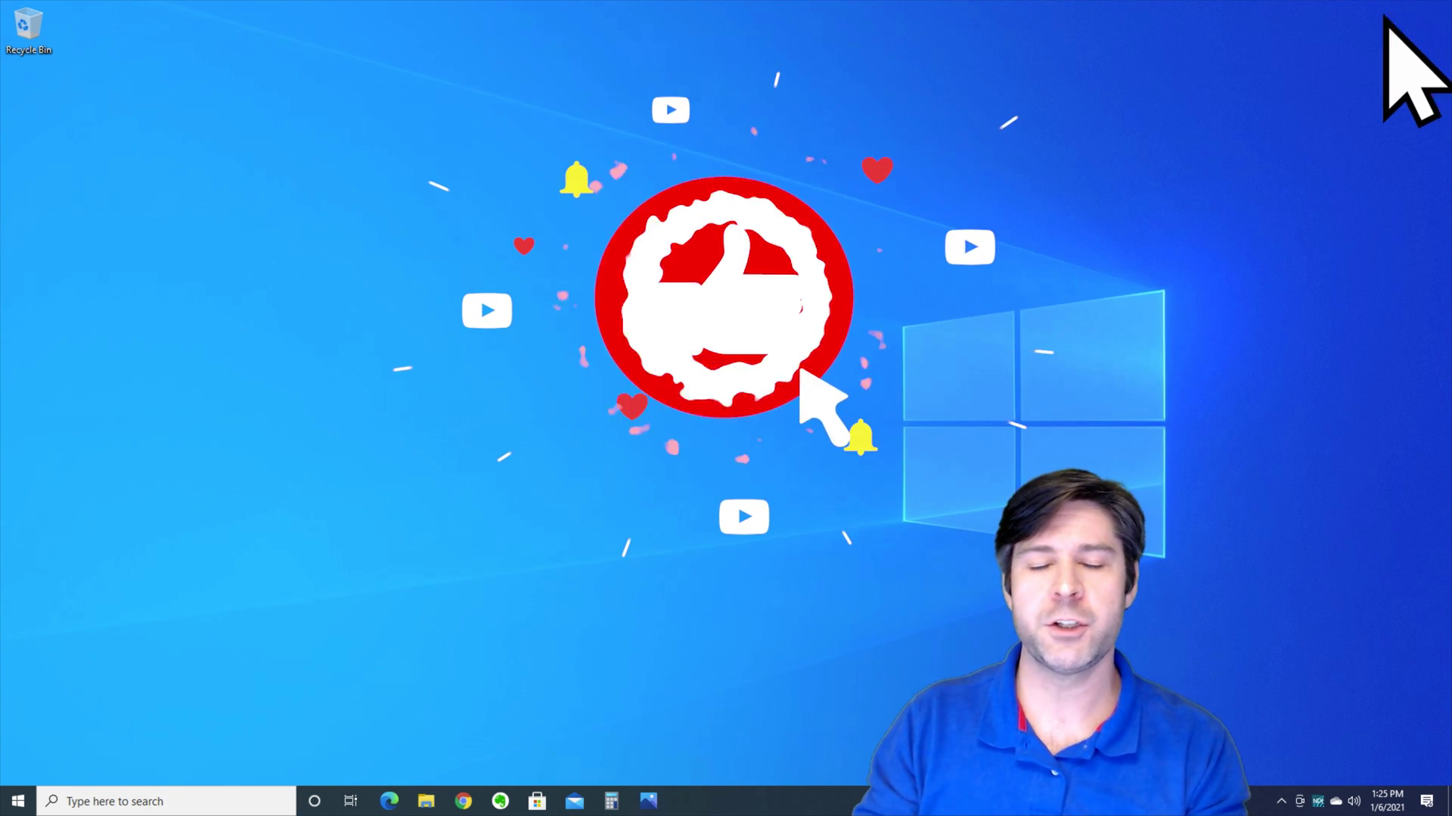